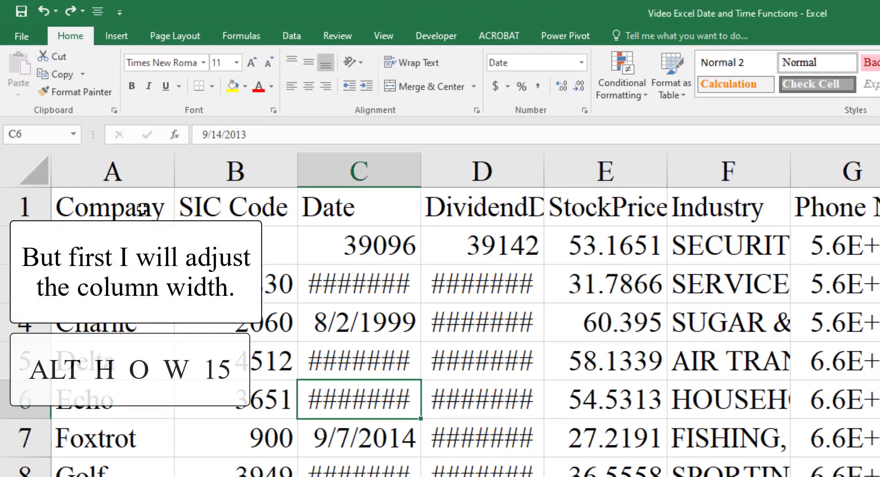
# - Set the width of the Date and DividendDate columns (C and D) to 15
pyautogui.click(372, 208)
pyautogui.hotkey('shift', 'Right')
pyautogui.press('alt')
pyautogui.write('how')
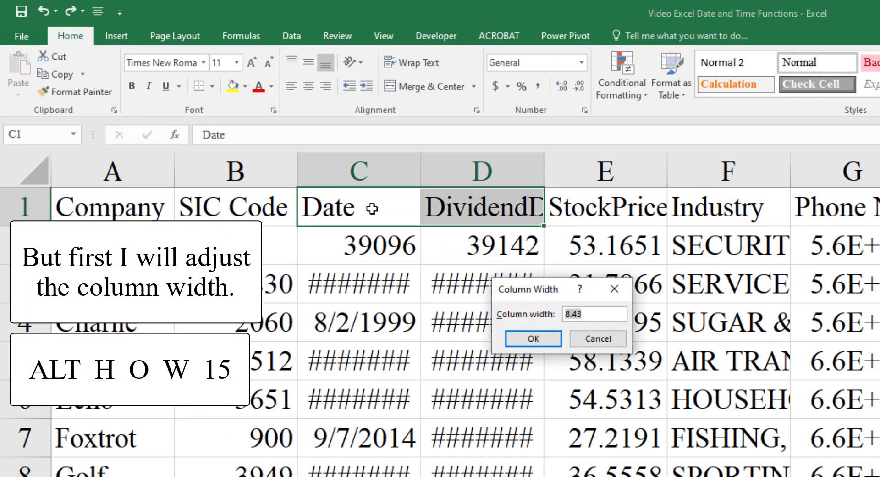
pyautogui.write('15')
pyautogui.press('Return')
# - Apply the Short Date format to the serial numbers in C2:D2 of the Alpha row
pyautogui.press('Down')
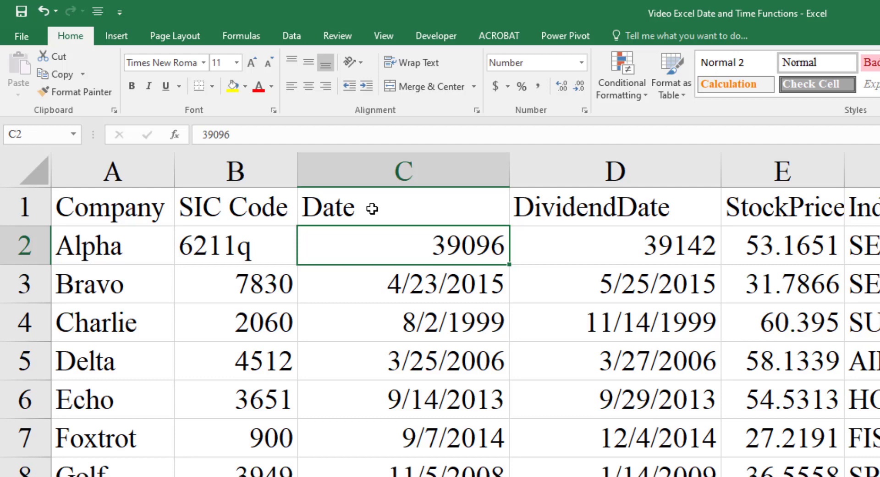
pyautogui.hotkey('shift', 'Right')
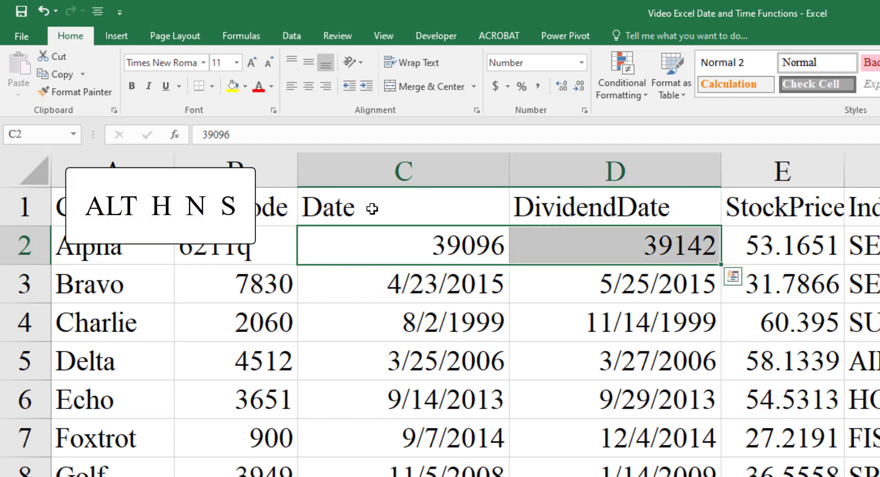
pyautogui.press('alt')
pyautogui.press('h')
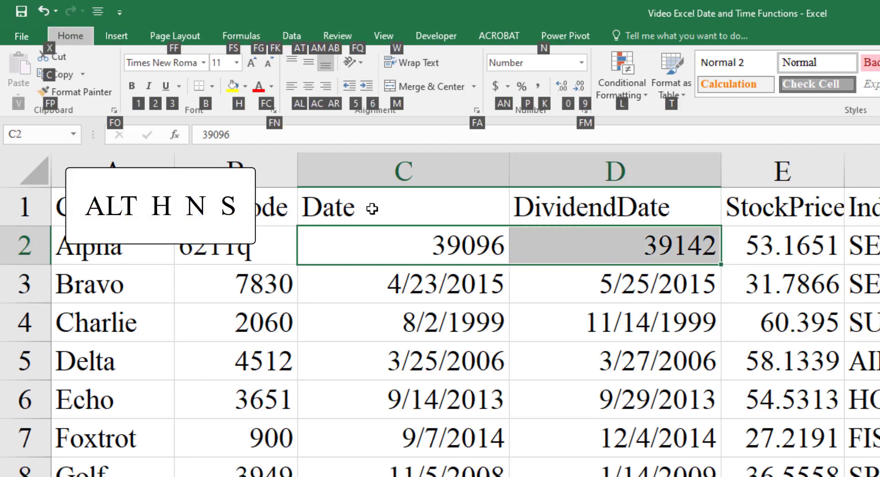
pyautogui.press('n')
pyautogui.press('s')
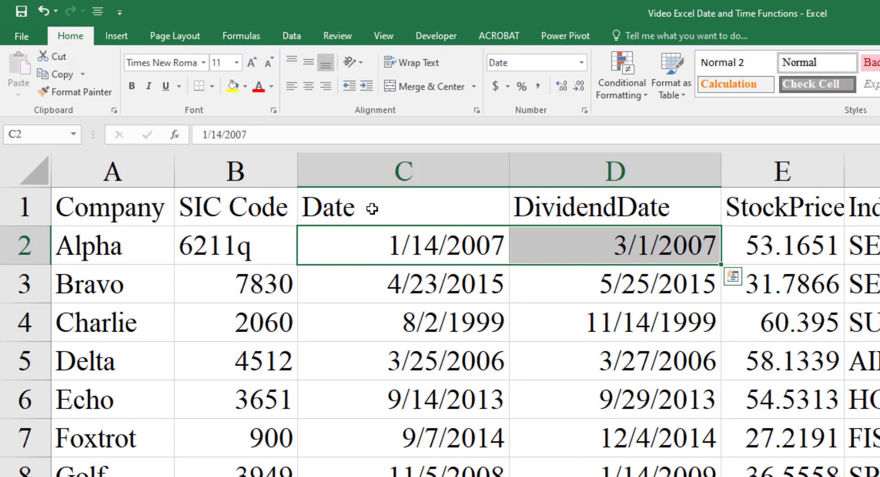
# - Try the Number format on the Bravo row's dates in C3:D3 and undo the change
pyautogui.press('Down')
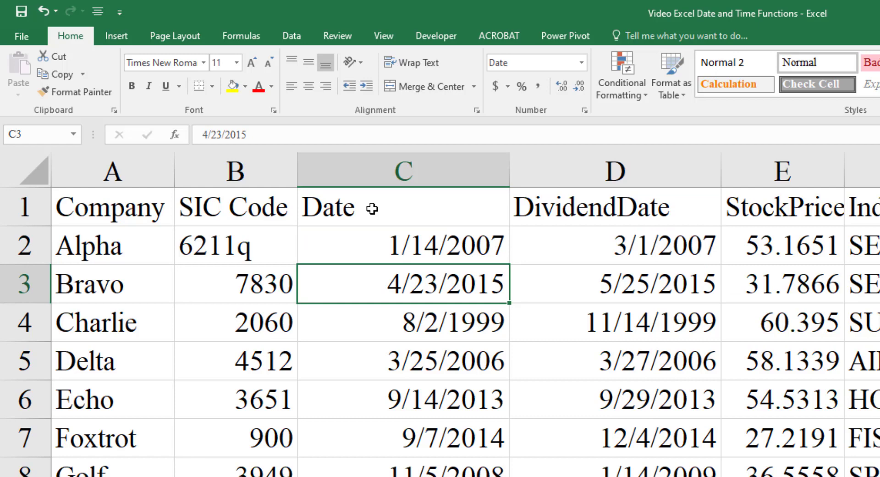
pyautogui.hotkey('shift', 'Right')
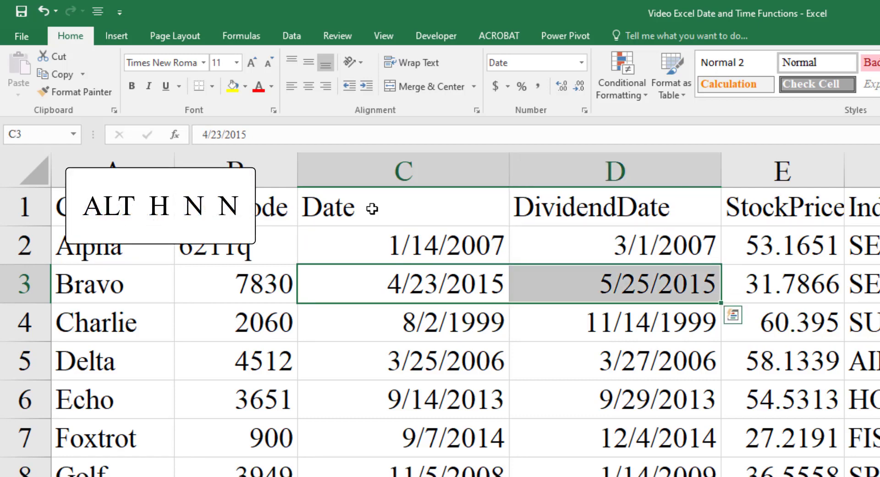
pyautogui.press('alt')
pyautogui.write('hnn')
pyautogui.press('Return')
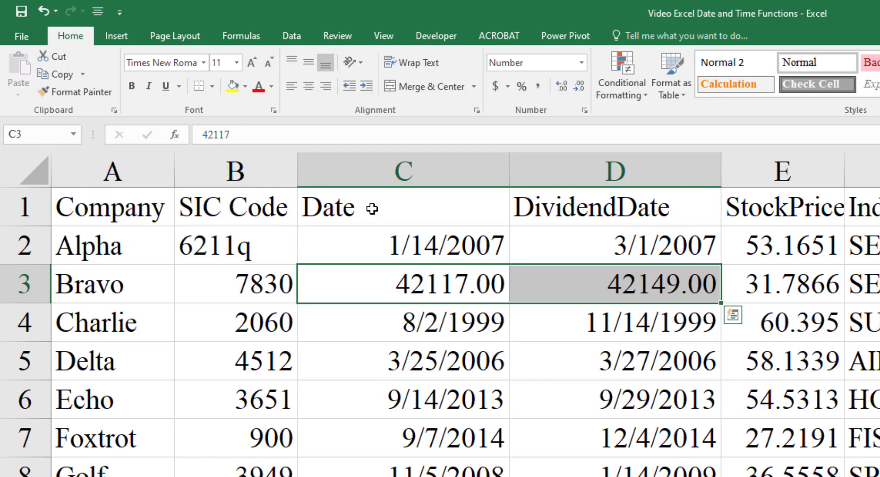
pyautogui.hotkey('ctrl', 'z')
# - Insert five blank columns between the DividendDate and StockPrice columns
pyautogui.click(372, 209)
pyautogui.press('Right')
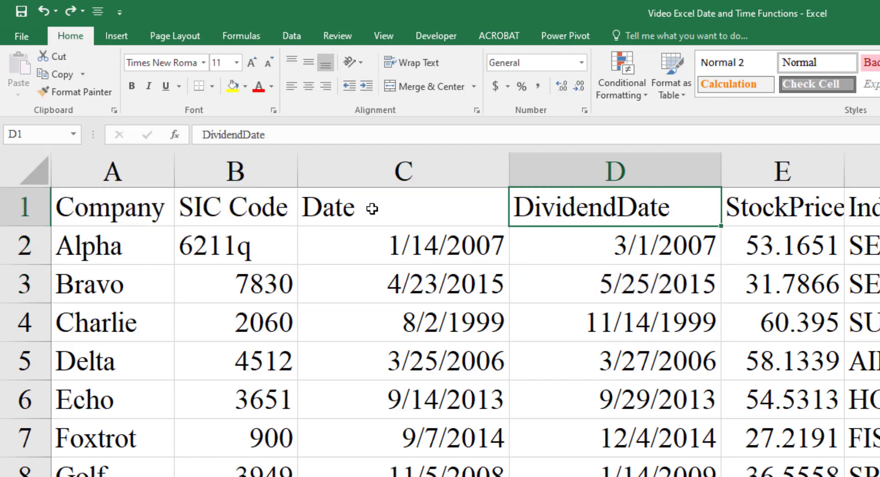
pyautogui.press('Right')
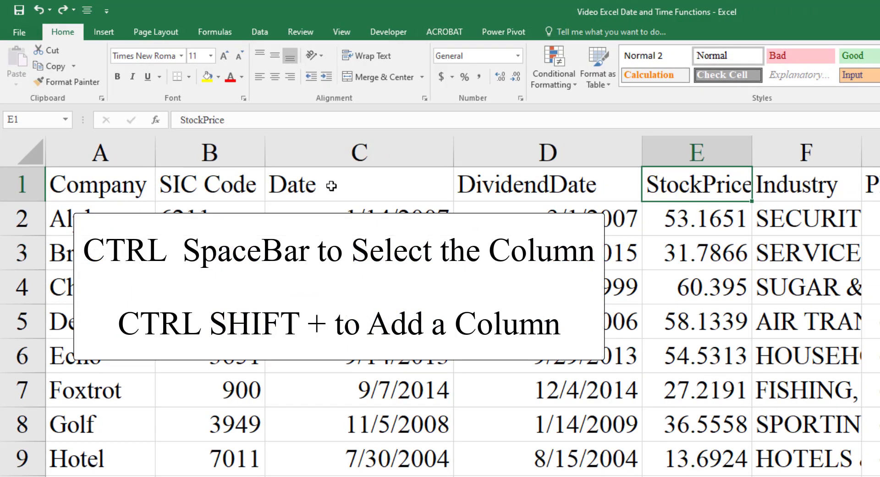
pyautogui.hotkey('ctrl', 'space')
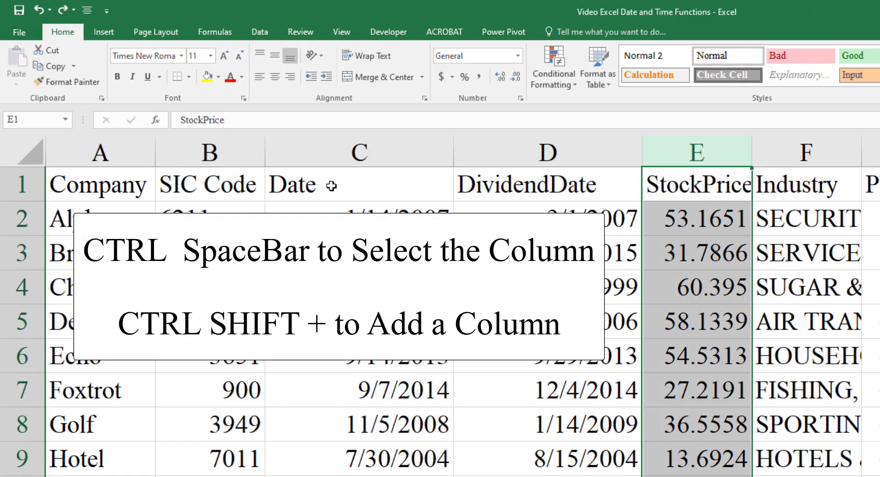
pyautogui.hotkey('ctrl', 'shift', '+')
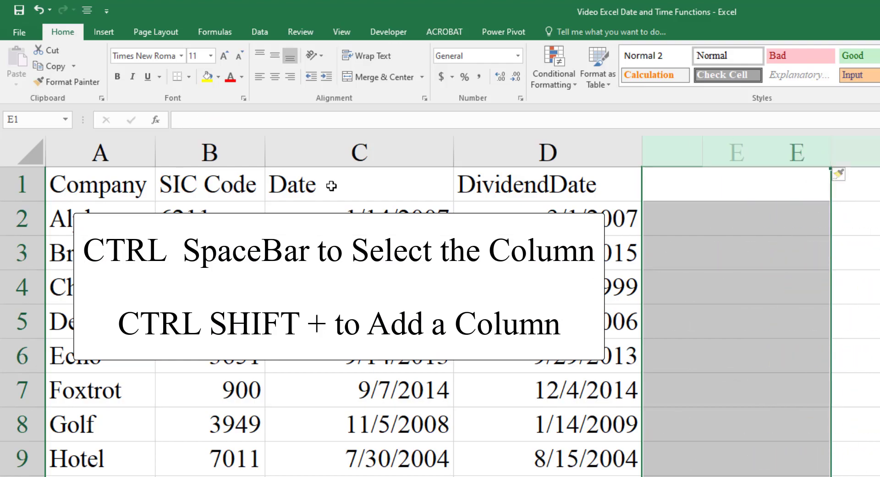
pyautogui.press('Up')
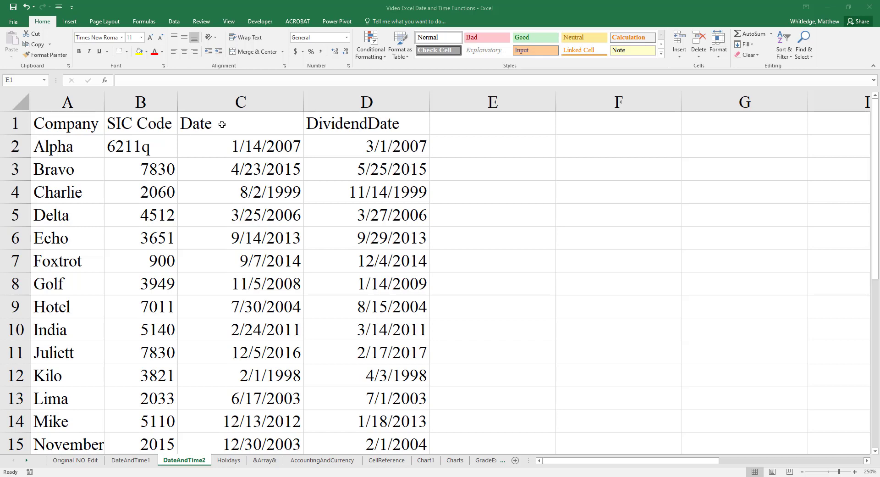
# - Enter the headers EDATE, EOMONTH, YEARFRAC-0, YEARFRAC-1 and WORKINGDAYS in cells E1 through I1
pyautogui.click(458, 123)
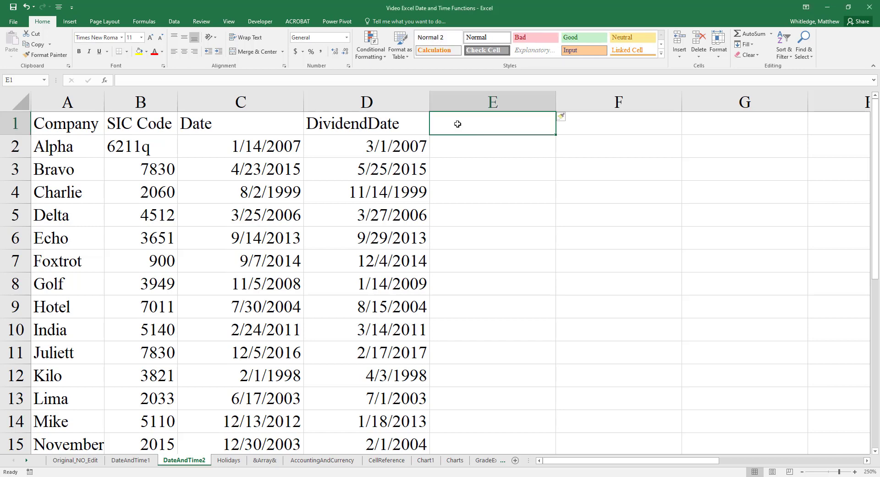
pyautogui.write('EDATE')
pyautogui.press('Tab')
pyautogui.write('EOMONTH')
pyautogui.press('Tab')
pyautogui.write('YEAR')
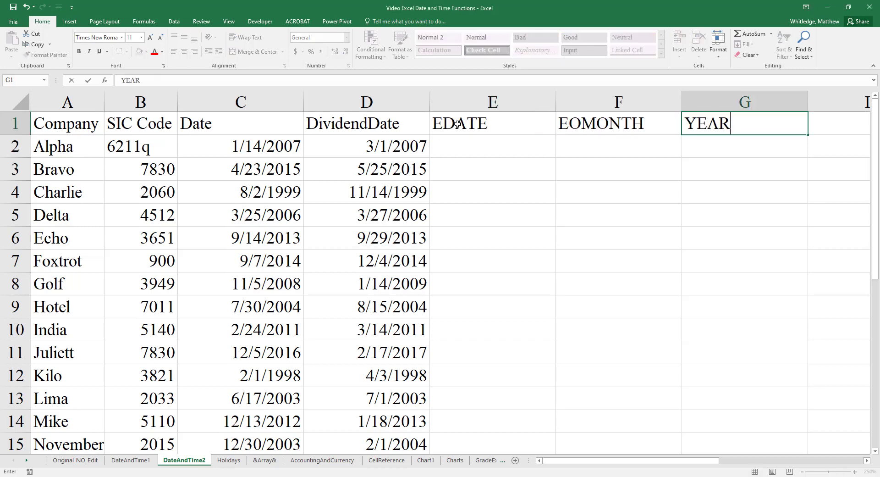
pyautogui.write('FRAC-0')
pyautogui.press('Tab')
pyautogui.write('YEARFRAC')
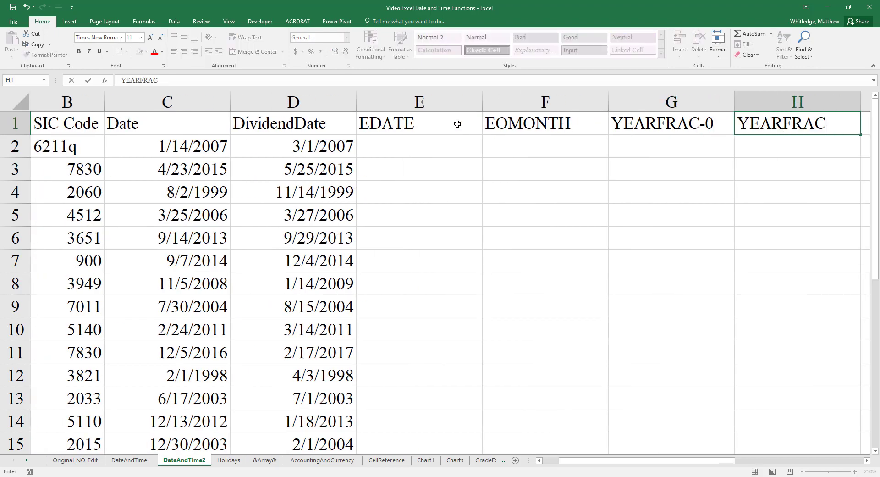
pyautogui.write('-1')
pyautogui.press('Tab')
pyautogui.write('WORKI')
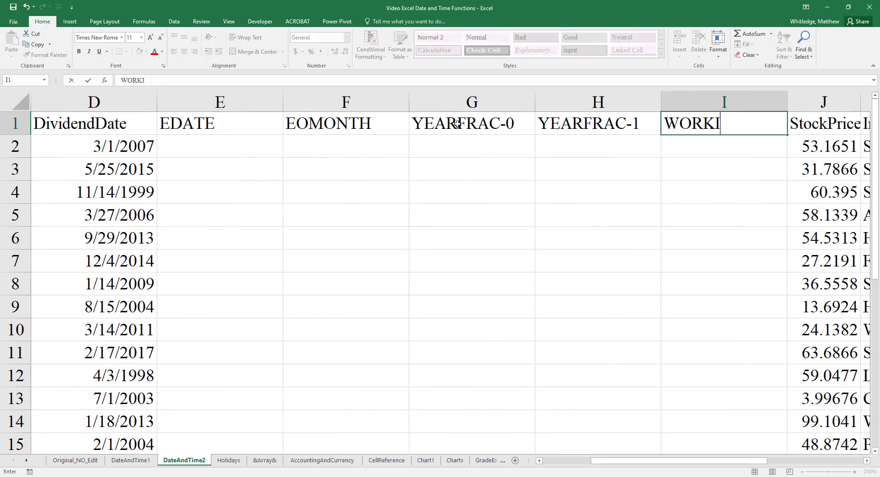
pyautogui.write('NGDAYS')
pyautogui.press('Return')
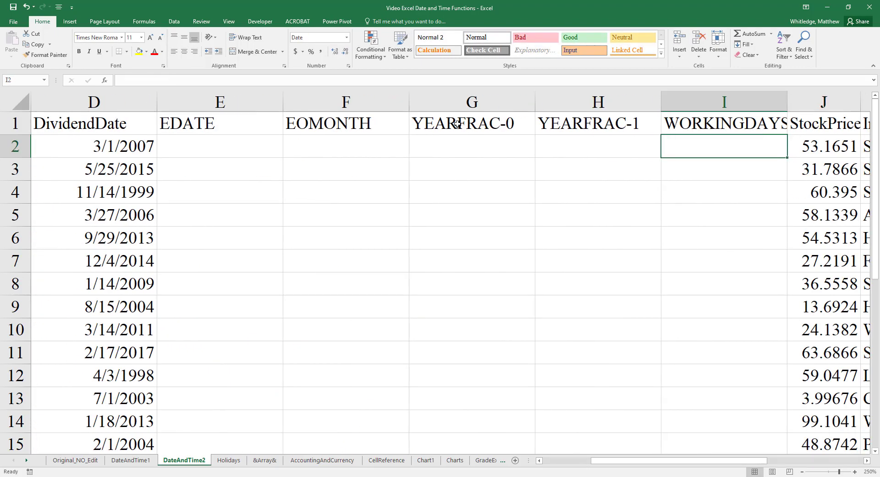
# - Insert a blank column before the WORKINGDAYS column and move the WORKINGDAYS header into I1
pyautogui.hotkey('ctrl', 'space')
pyautogui.hotkey('ctrl', 'shift', '+')
pyautogui.press('Right')
pyautogui.press('Down')
pyautogui.press('Up')
pyautogui.press('Up')
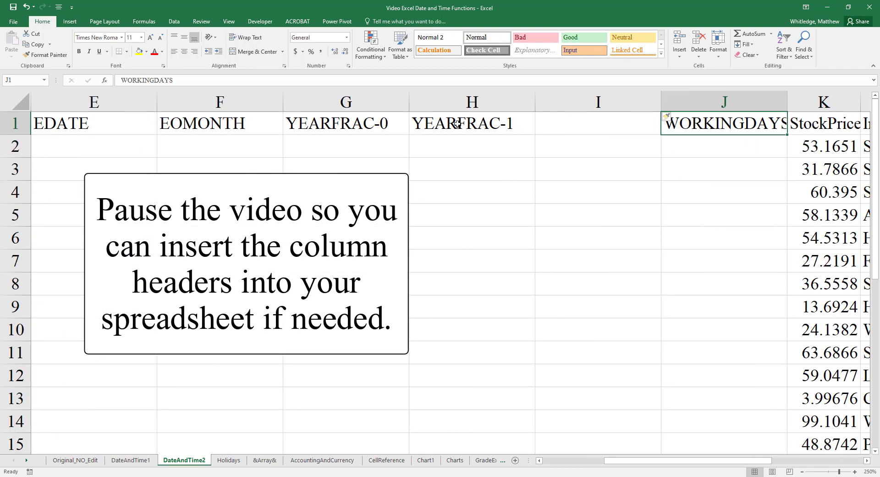
pyautogui.hotkey('ctrl', 'x')
pyautogui.press('Left')
pyautogui.hotkey('ctrl', 'v')
# - Enter the header WORKING-HOLIDAYS in cell J1, directly after WORKINGDAYS
pyautogui.press('Right')
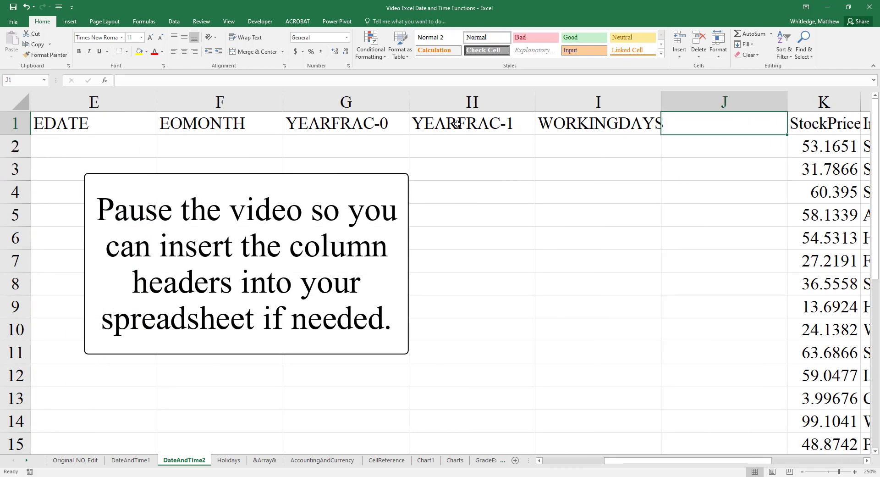
pyautogui.write('WORKING-HOLIDAYS')
pyautogui.press('Return')
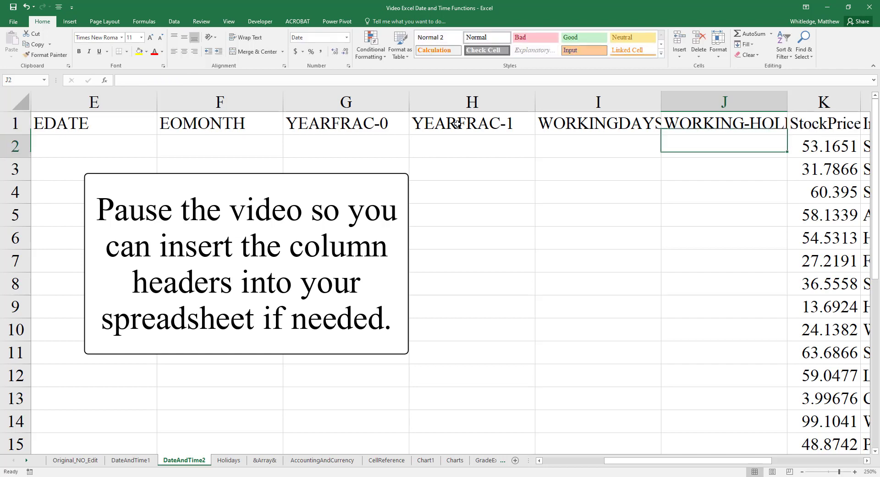
# - Enter the formula =EDATE(D2,3) in E2 to calculate the date three months after the dividend date
pyautogui.hotkey('ctrl', 'Left')
pyautogui.hotkey('ctrl', 'Left')
pyautogui.hotkey('ctrl', 'Right')
pyautogui.press('Right')
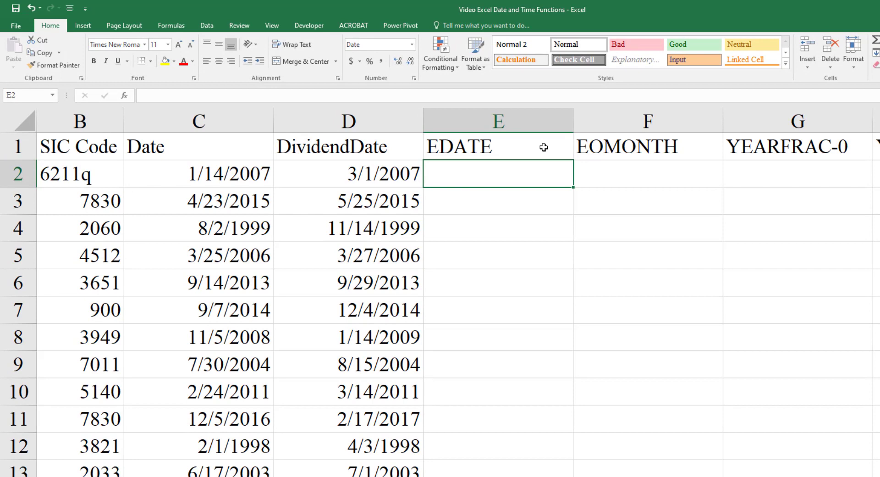
pyautogui.write('=EDATE')
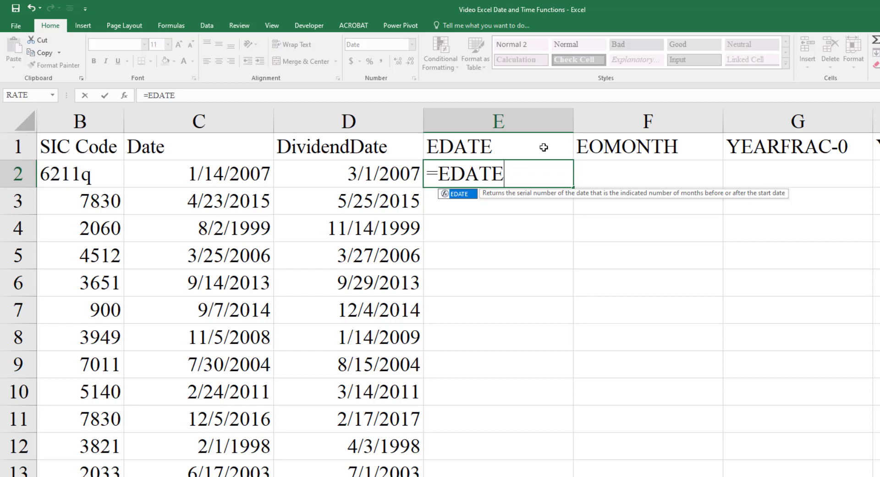
pyautogui.write('(D2')
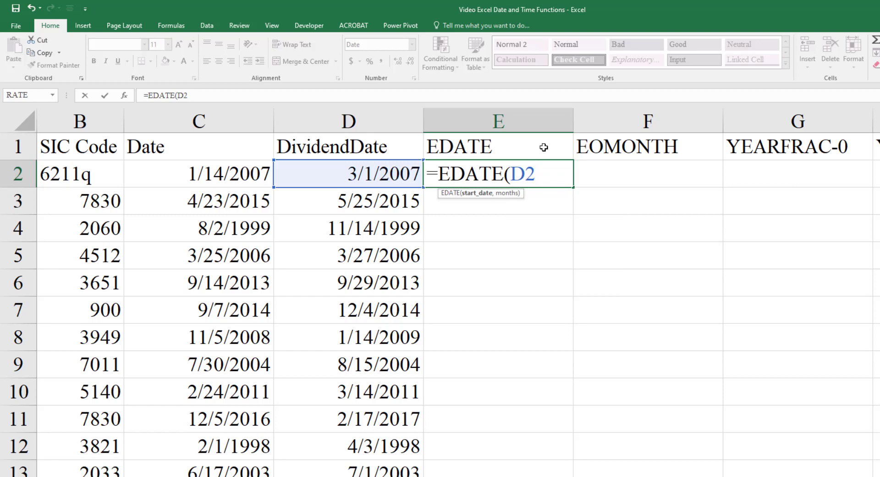
pyautogui.write(',3)')
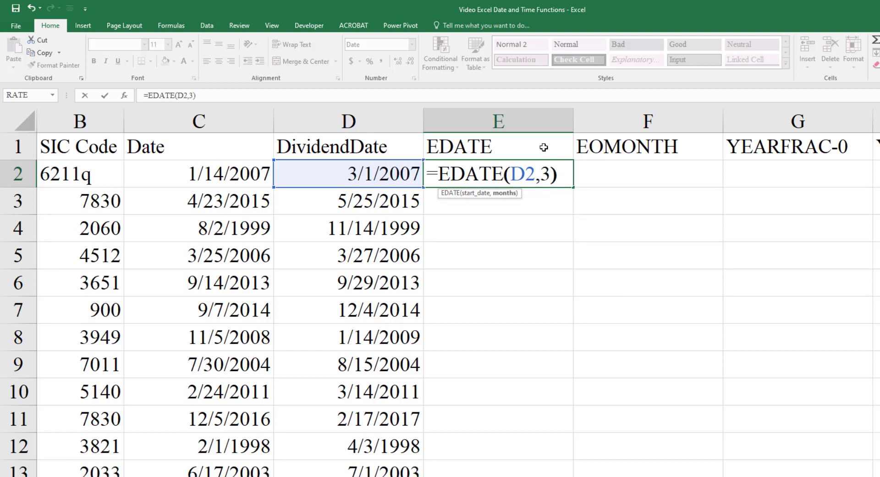
pyautogui.press('Return')
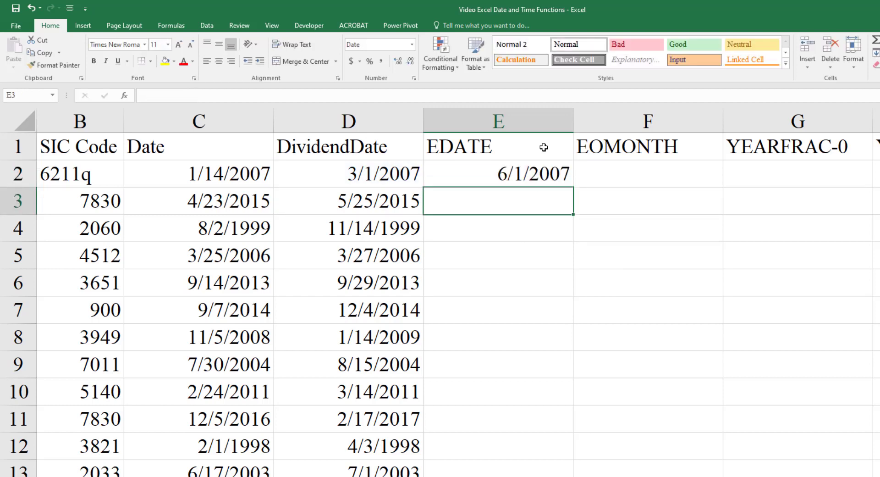
# - Fill the EDATE formula from E2 down the rest of the EDATE column
pyautogui.press('Up')
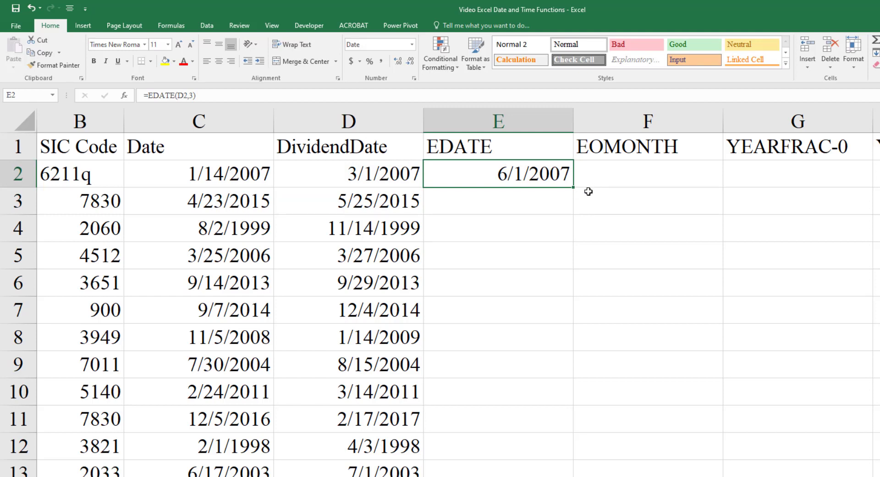
pyautogui.doubleClick(572, 187)
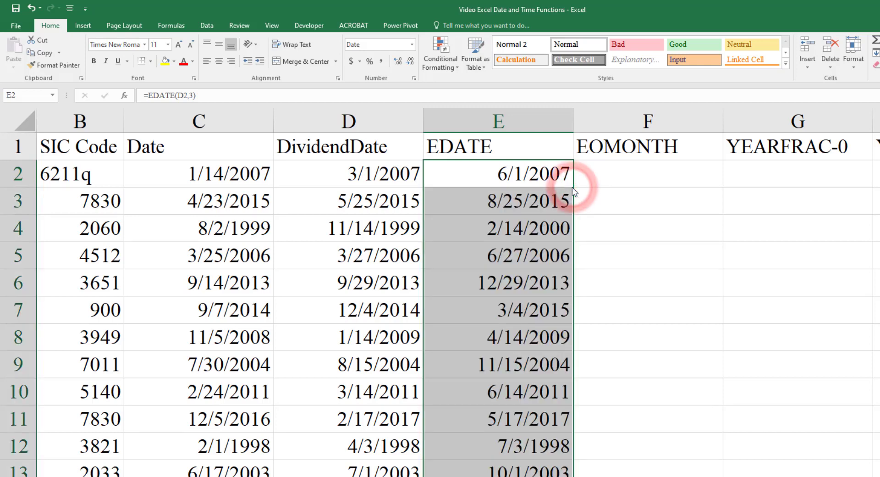
pyautogui.click(546, 180)
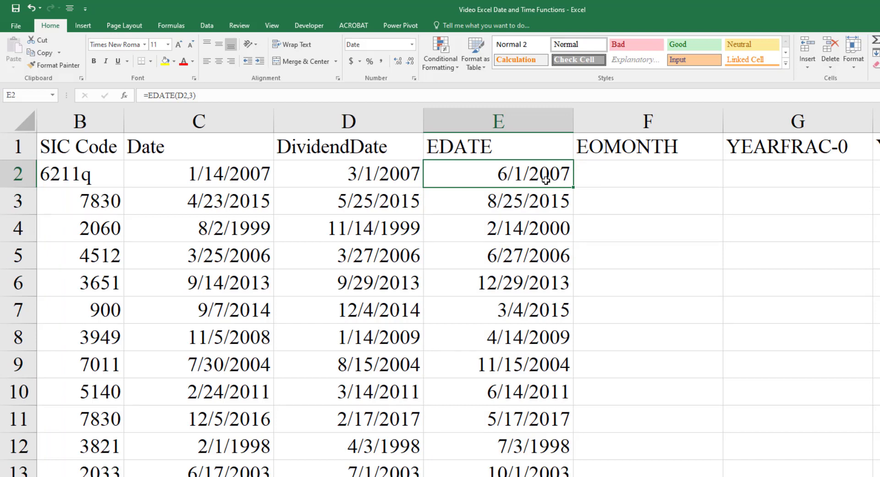
# - Enter the formula =EOMONTH(D2,3) in F2 to calculate the month end three months after the dividend date
pyautogui.press('Right')
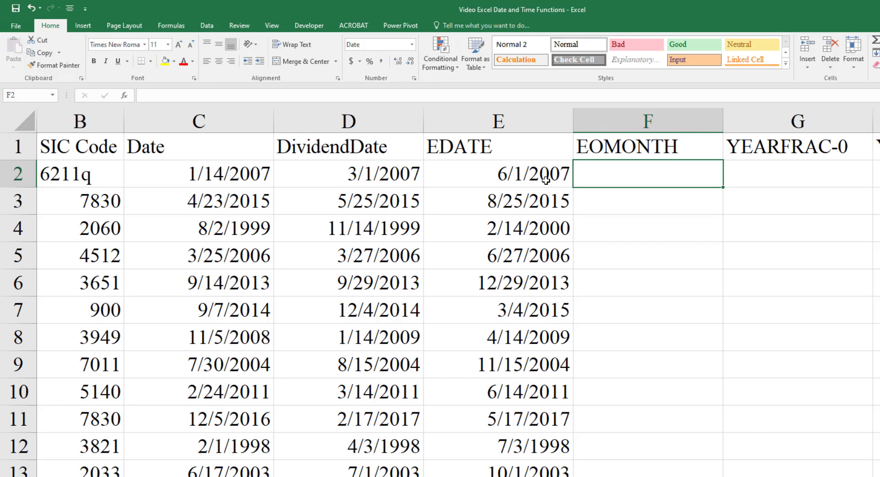
pyautogui.write('=EOMONTH')
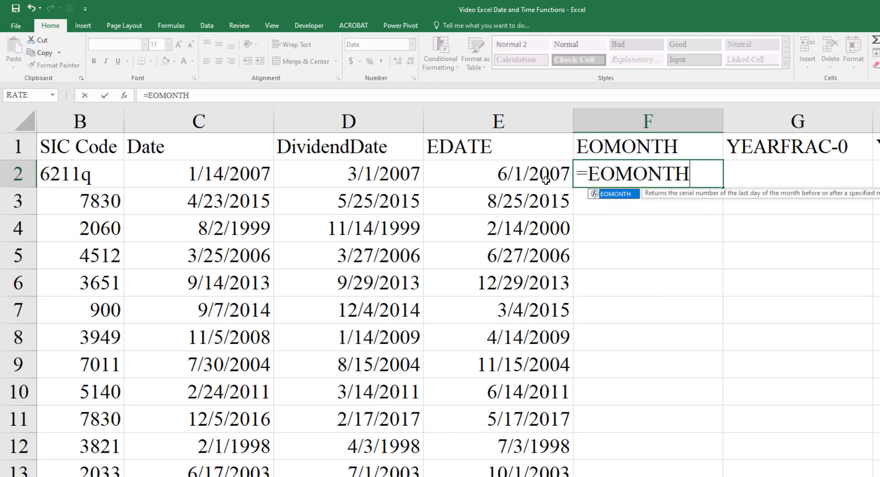
pyautogui.write('(')
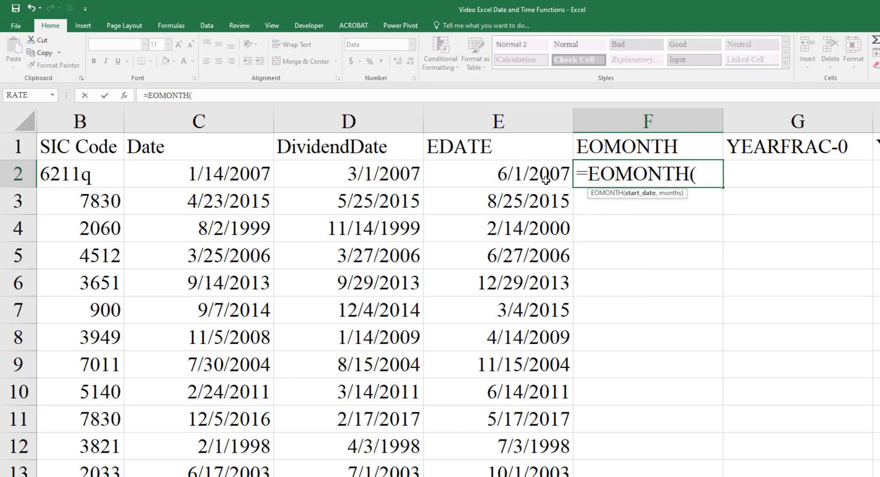
pyautogui.write('D2,')
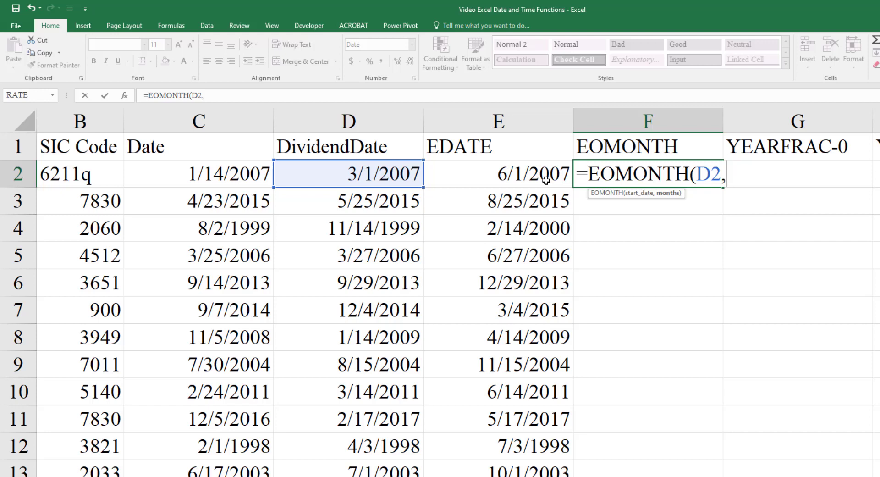
pyautogui.write('3)')
pyautogui.press('Return')
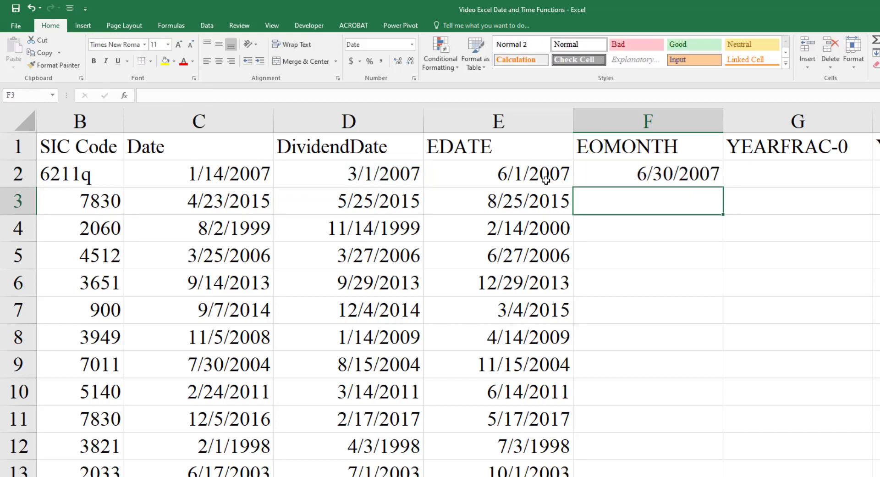
pyautogui.press('Up')
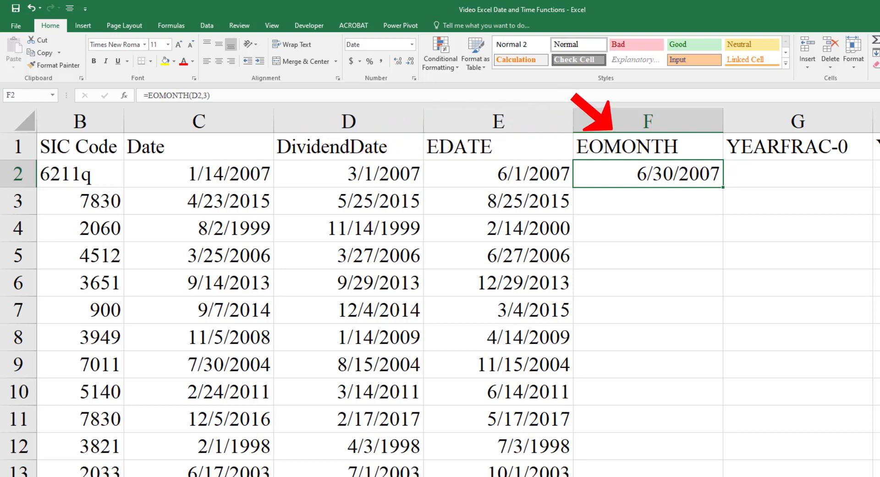
# - Fill the EOMONTH formula from F2 down the rest of the EOMONTH column
pyautogui.doubleClick(724, 188)
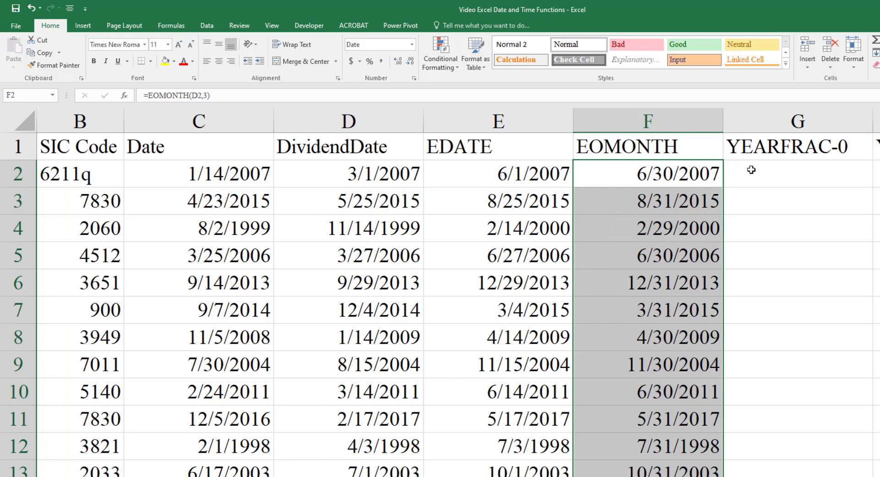
# - Enter the formula =YEARFRAC(C2,D2) in G2 to calculate the fraction of a year between the date and the dividend date
pyautogui.click(781, 179)
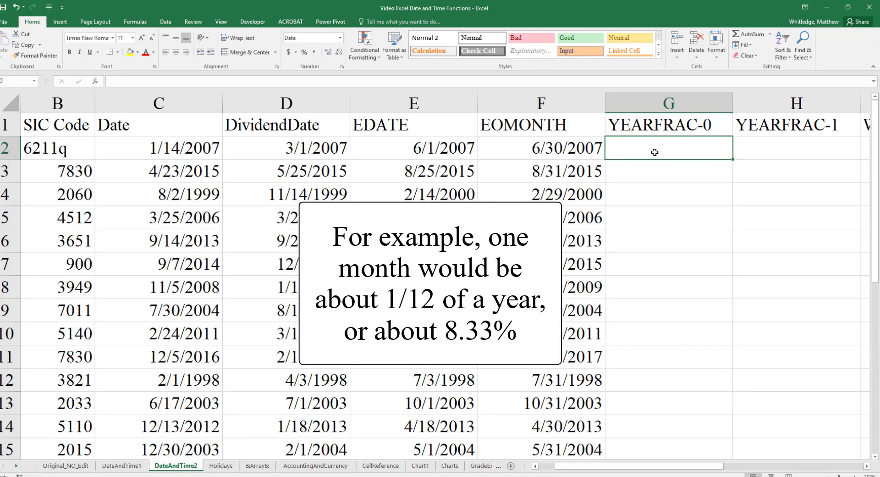
pyautogui.write('=YEAR')
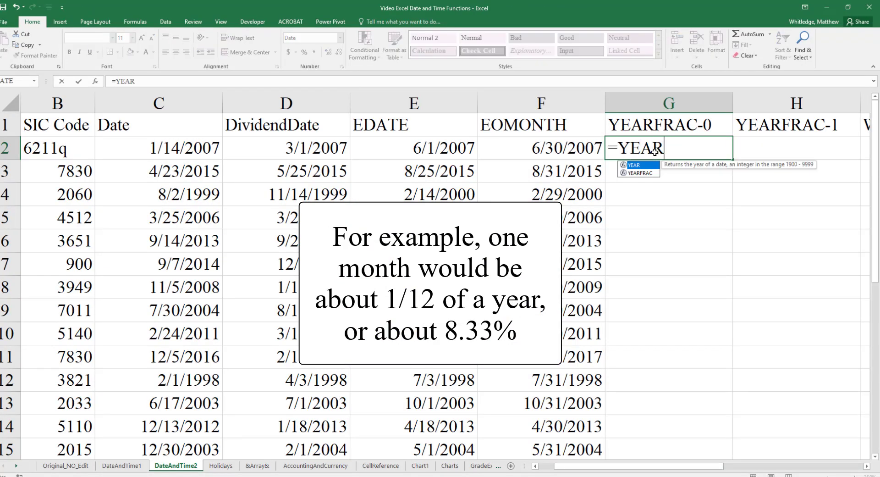
pyautogui.write('FRAC')
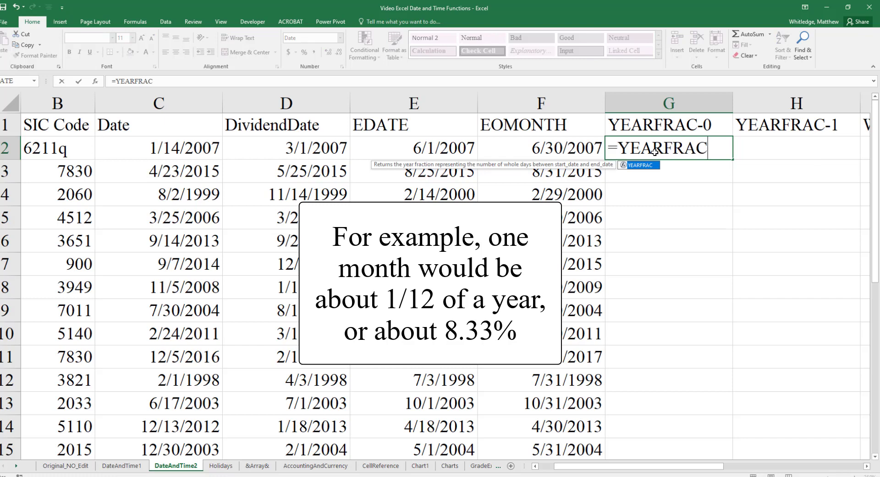
pyautogui.write('(')
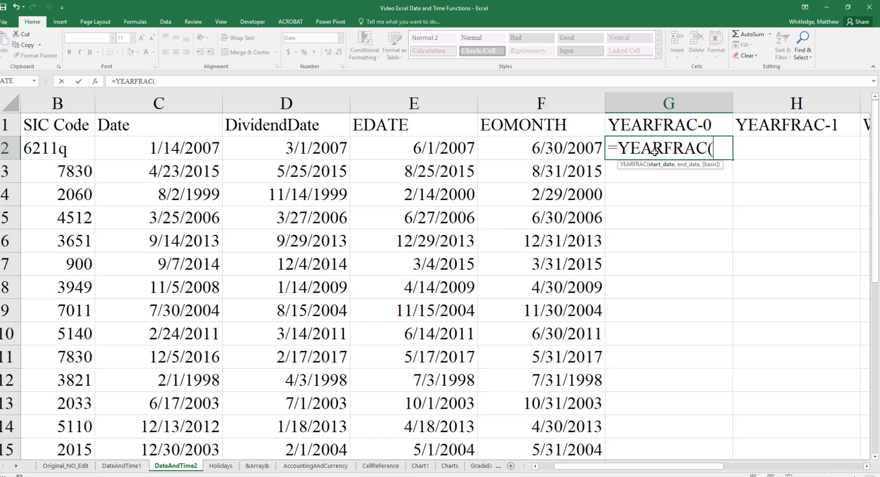
pyautogui.press('Left')
pyautogui.press('Left')
pyautogui.press('Left')
pyautogui.press('Left')
pyautogui.press('Left')
pyautogui.press('Right')
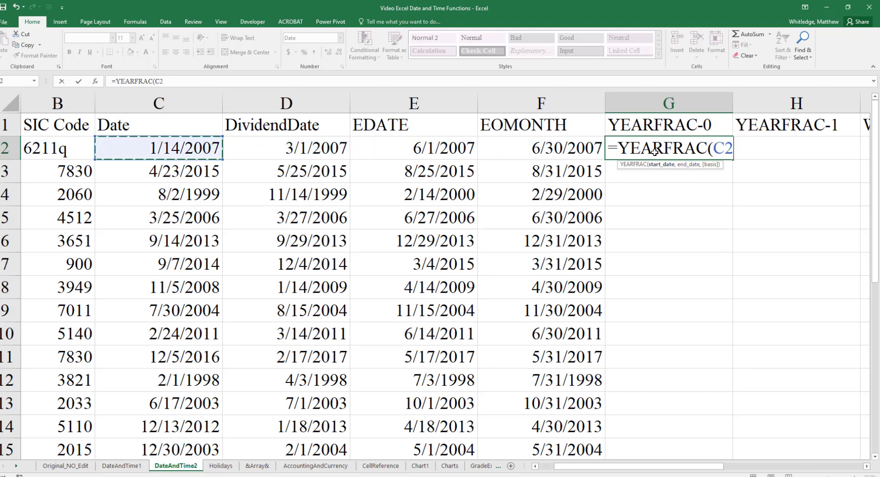
pyautogui.write(',')
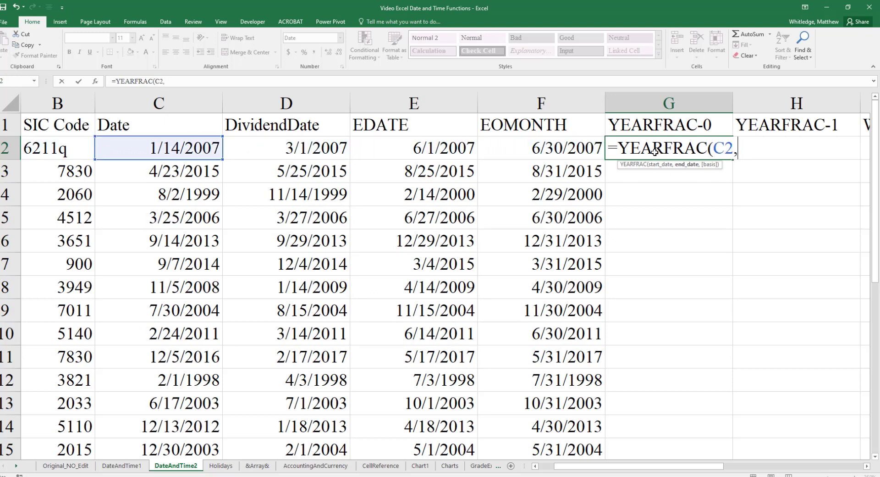
pyautogui.press('Left')
pyautogui.press('Left')
pyautogui.press('Left')
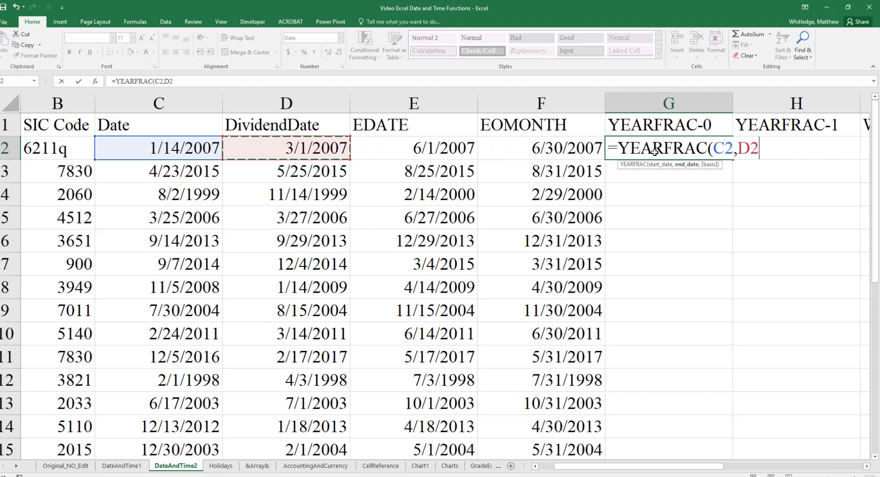
pyautogui.write(')')
pyautogui.press('Return')
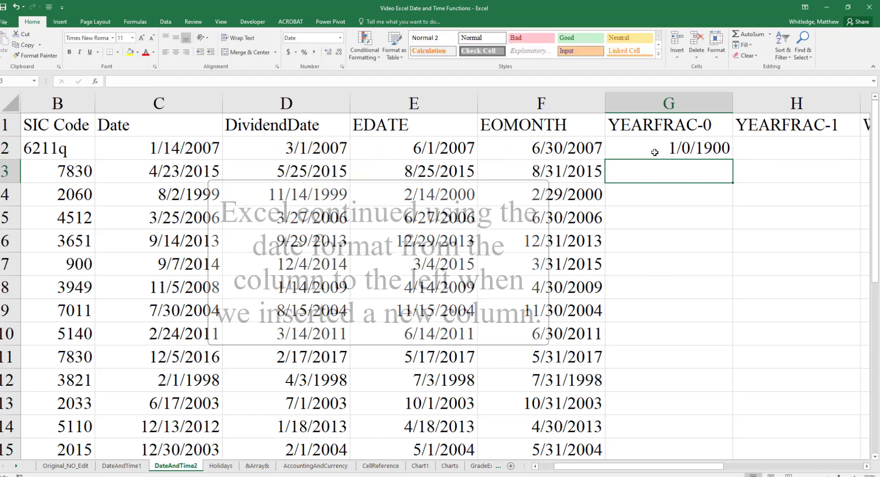
# - Apply the Number format to cells G2 through J2 in place of the inherited date format
pyautogui.click(655, 152)
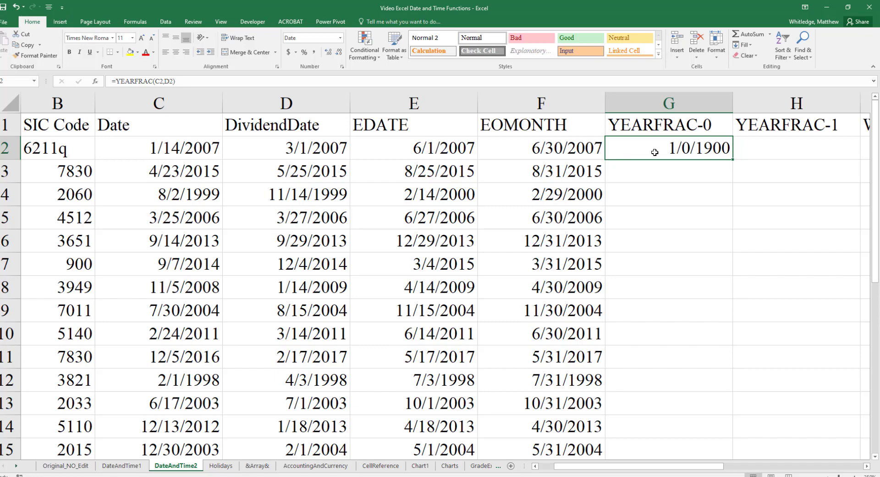
pyautogui.press('Right')
pyautogui.press('Right')
pyautogui.press('Right')
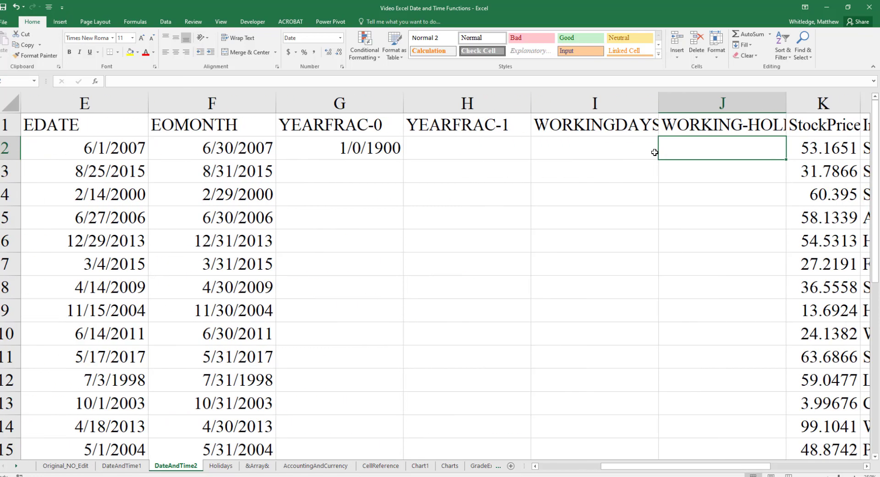
pyautogui.hotkey('shift', 'Left')
pyautogui.hotkey('shift', 'Left')
pyautogui.hotkey('shift', 'Left')
pyautogui.press('alt')
pyautogui.write('hn')
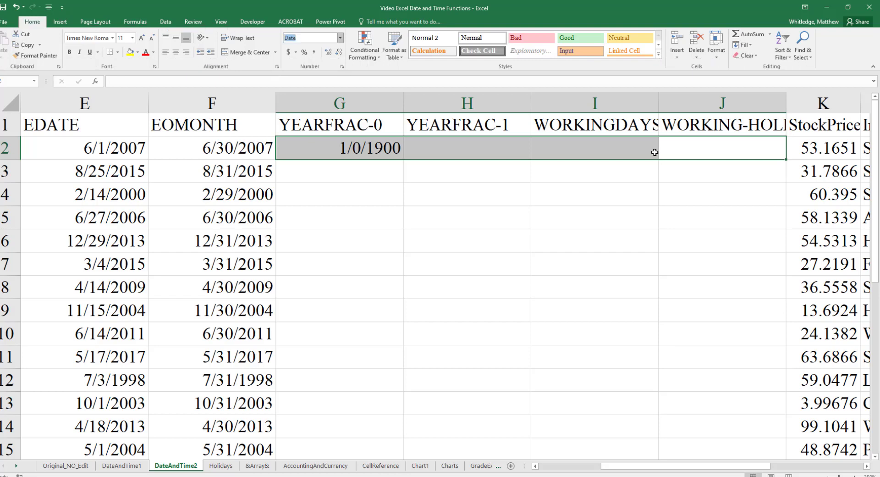
pyautogui.write('Number')
pyautogui.press('Return')
pyautogui.hotkey('ctrl', 'Left')
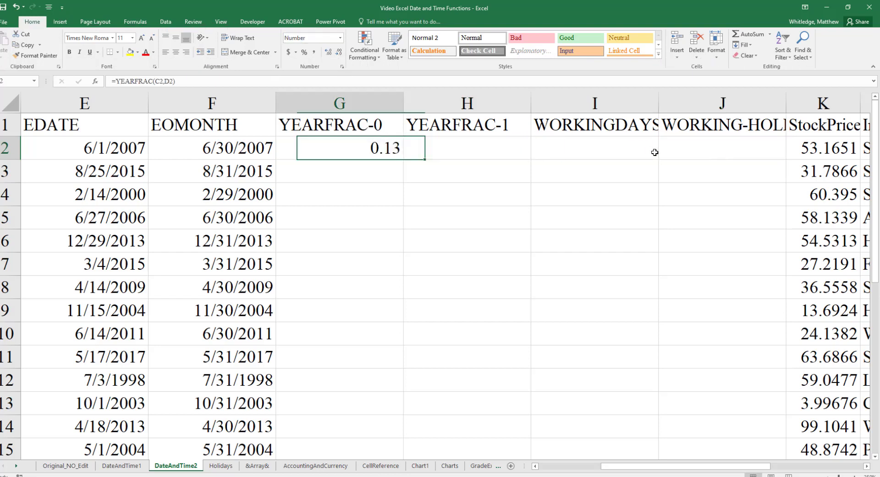
# - Format the YEARFRAC-0 result in G2 as a percentage with two decimal places
pyautogui.hotkey('ctrl', 'BackSpace')
pyautogui.press('Left')
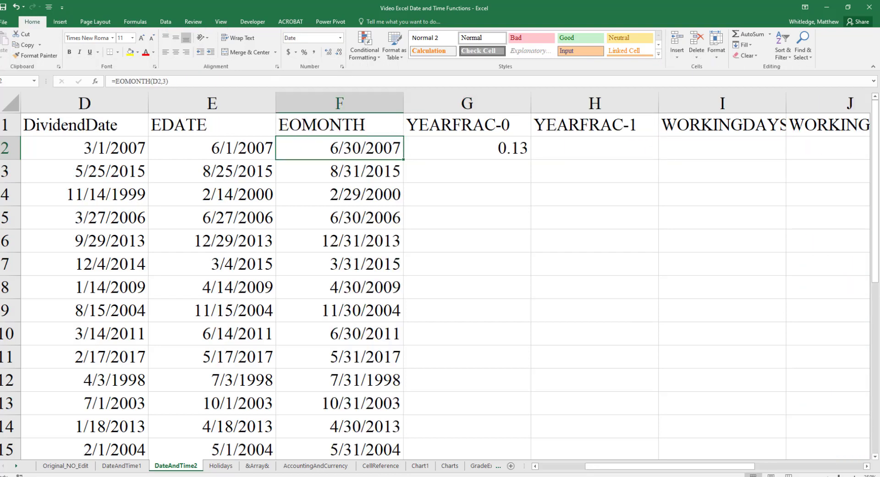
pyautogui.click(535, 466)
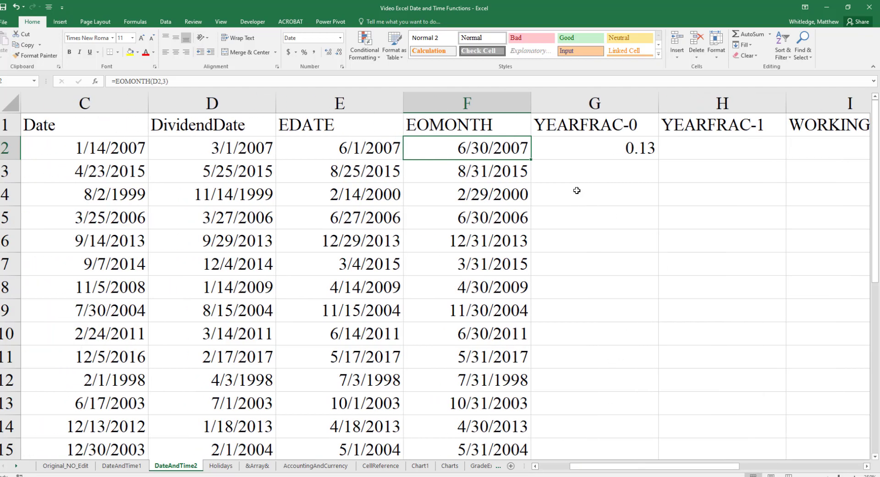
pyautogui.click(608, 156)
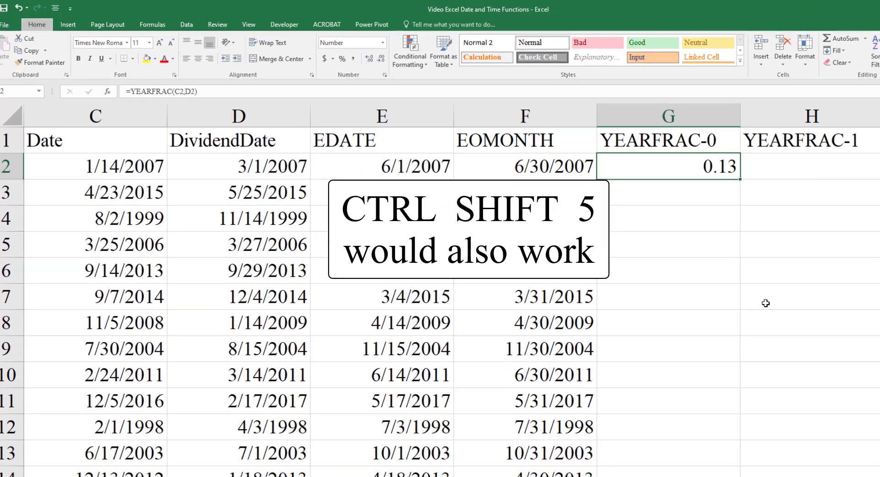
pyautogui.hotkey('alt', 'h')
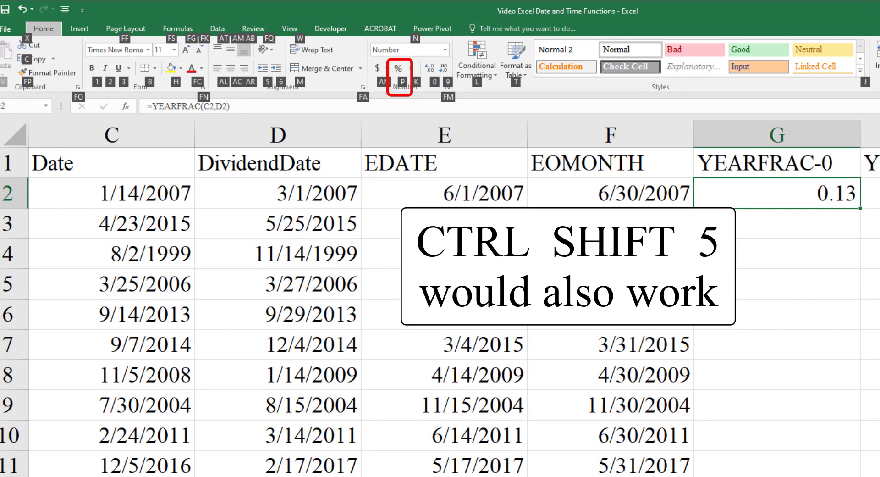
pyautogui.press('p')
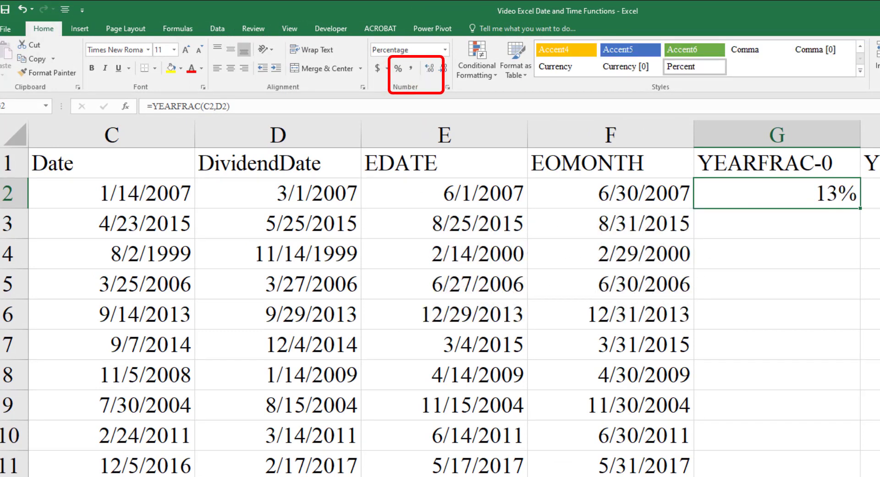
pyautogui.press('alt')
pyautogui.press('h')
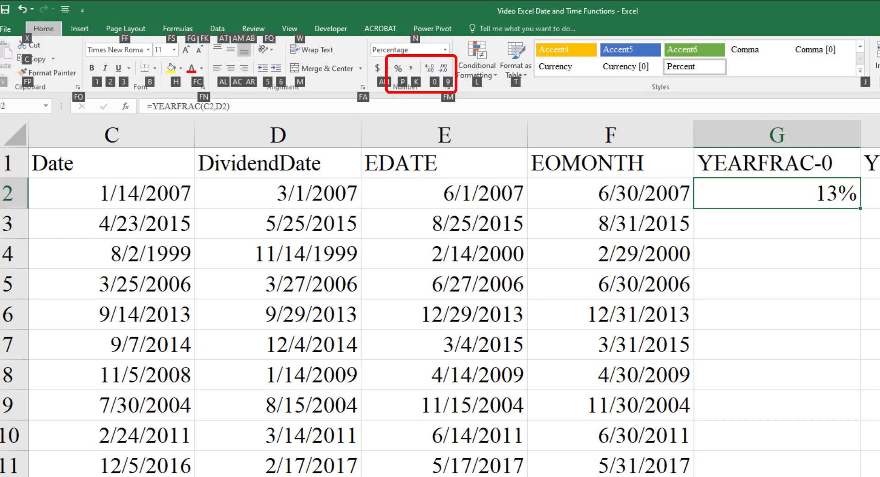
pyautogui.press('0')
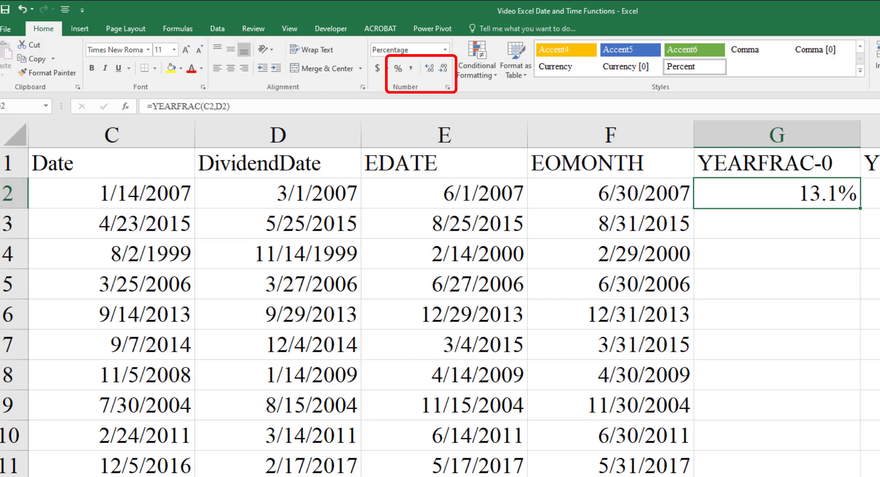
pyautogui.press('alt')
pyautogui.press('h')
pyautogui.press('0')
pyautogui.press('Down')
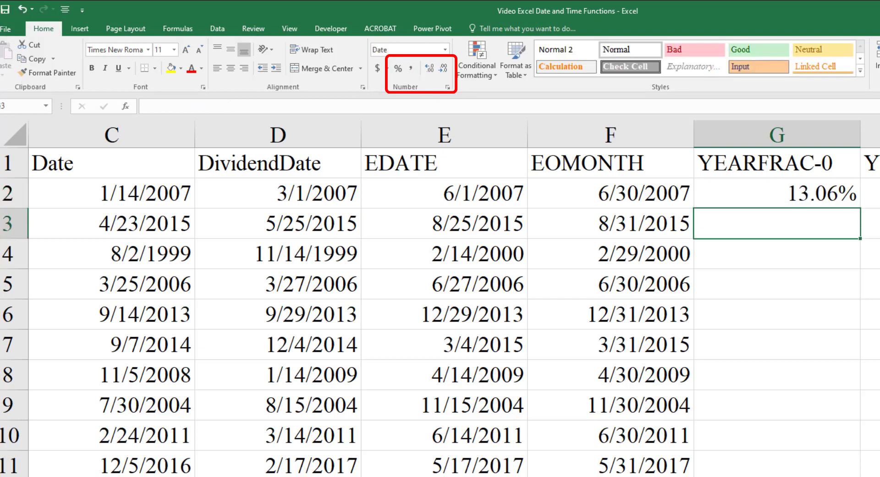
# - Fill the YEARFRAC formula from G2 down the rest of the YEARFRAC-0 column
pyautogui.press('Up')
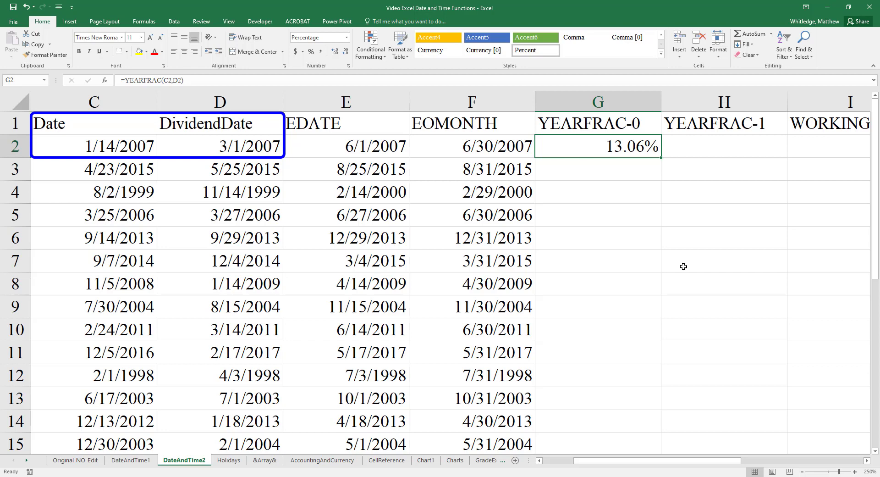
pyautogui.doubleClick(662, 159)
pyautogui.click(646, 147)
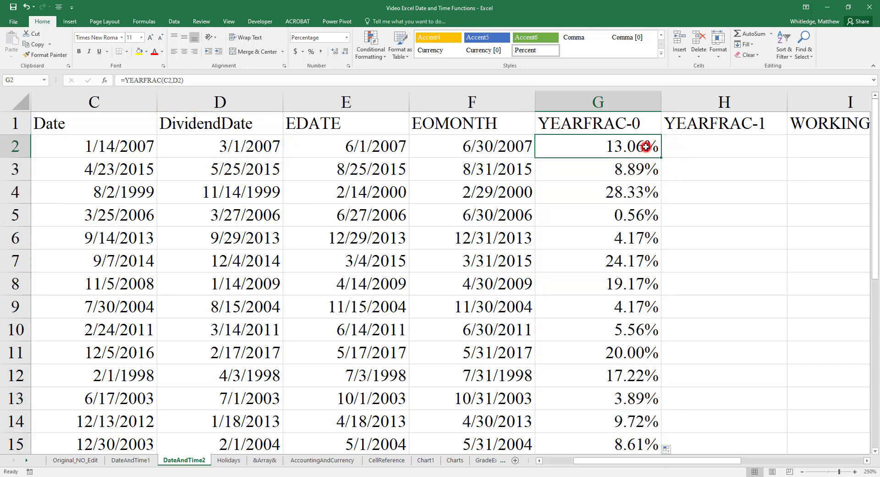
# - Enter the formula =YEARFRAC(C2,D2,1) in H2 for the actual/actual basis, consulting the day count basis table on the YEARFRAC support page
pyautogui.click(715, 155)
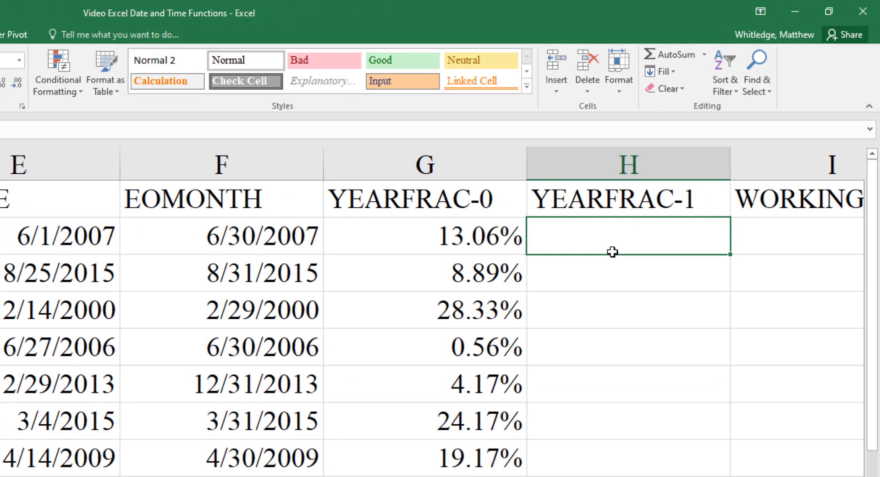
pyautogui.write('=YEARFRAC(')
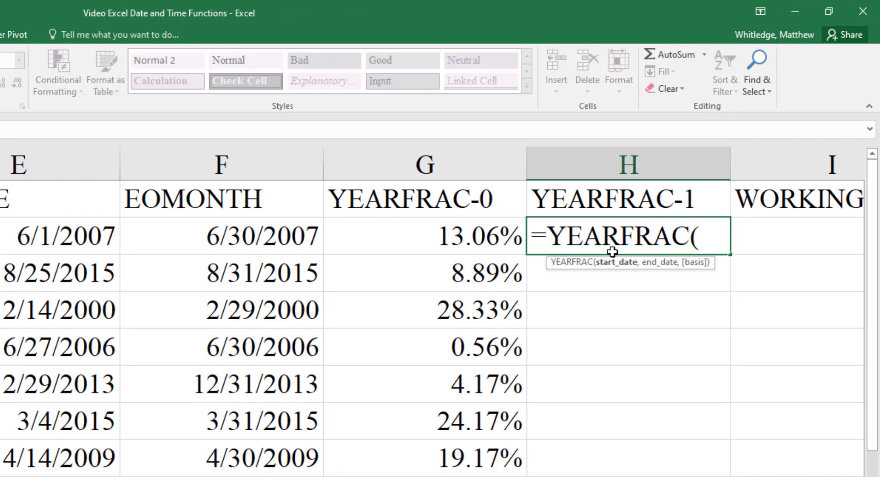
pyautogui.hotkey('ctrl', 'a')
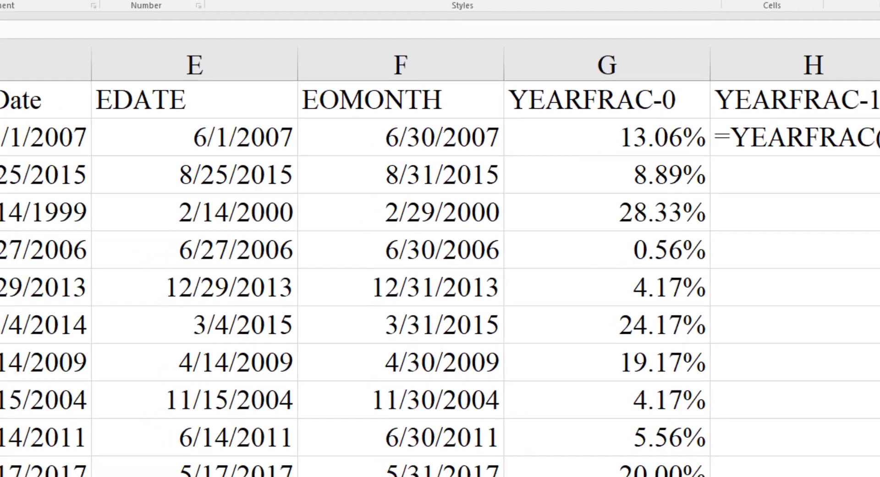
pyautogui.moveTo(873, 183); pyautogui.dragTo(97, 173)
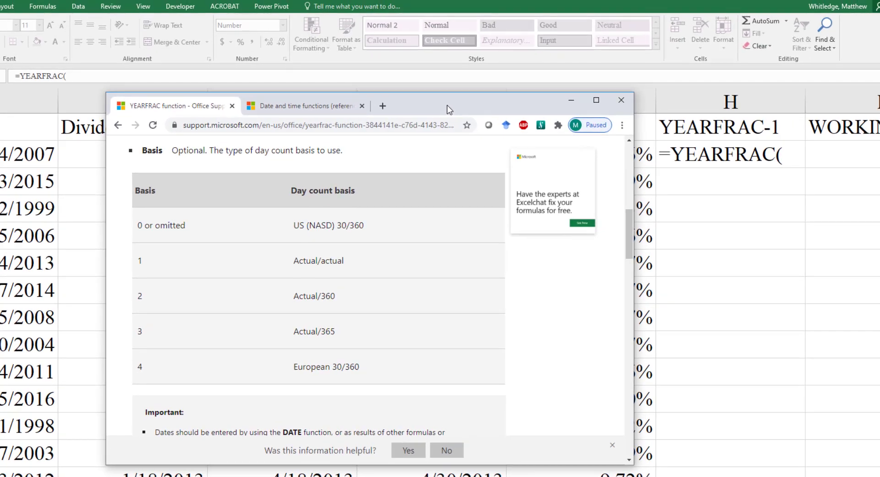
pyautogui.moveTo(447, 105); pyautogui.dragTo(879, 101)
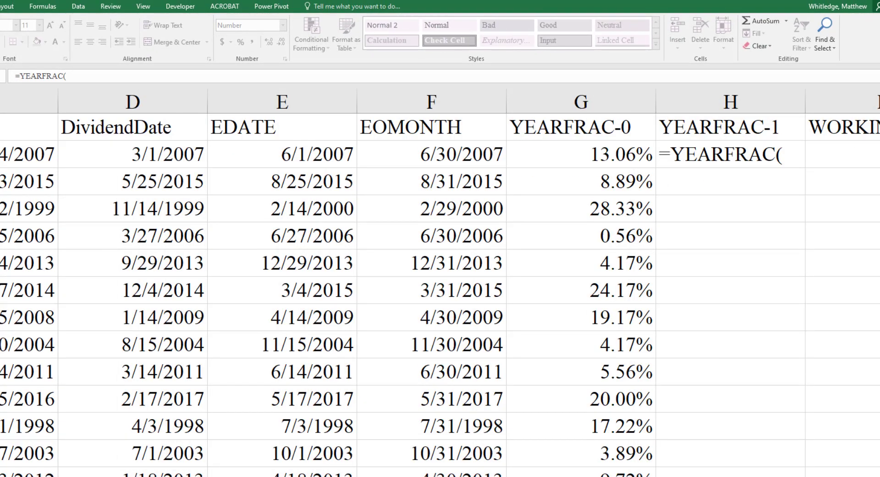
pyautogui.click(787, 154)
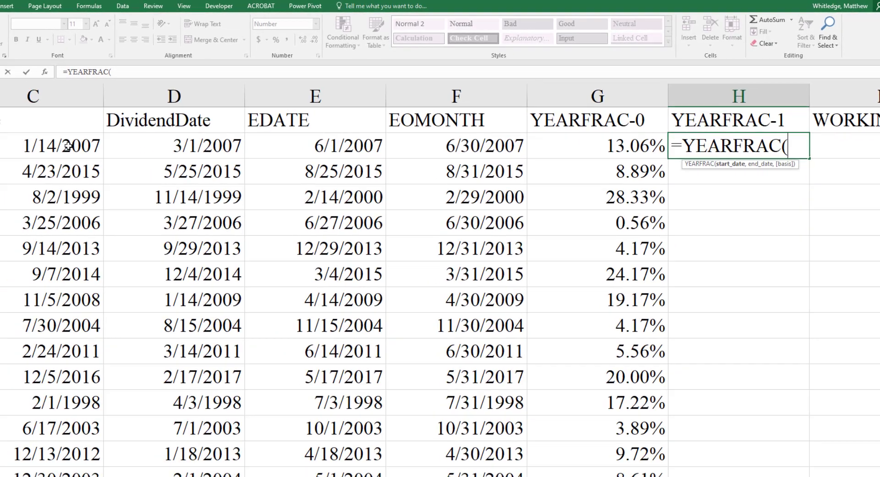
pyautogui.click(68, 146)
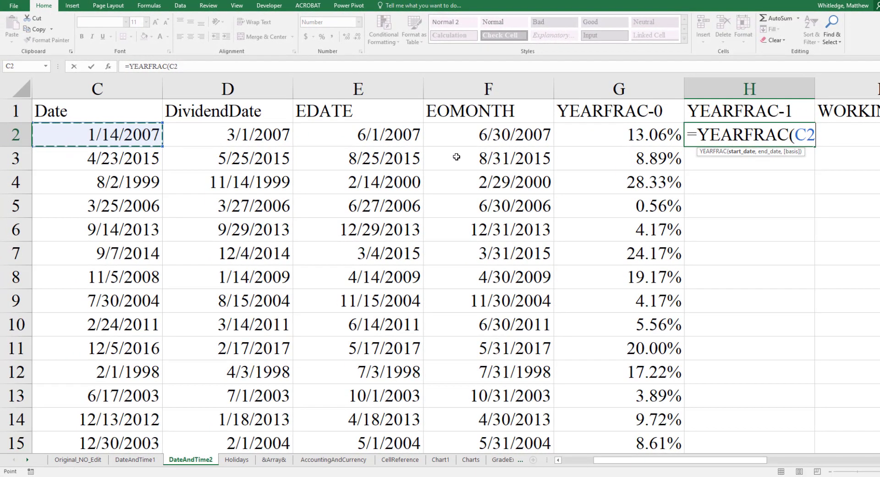
pyautogui.write(',')
pyautogui.press('Left')
pyautogui.press('Left')
pyautogui.press('Left')
pyautogui.press('Left')
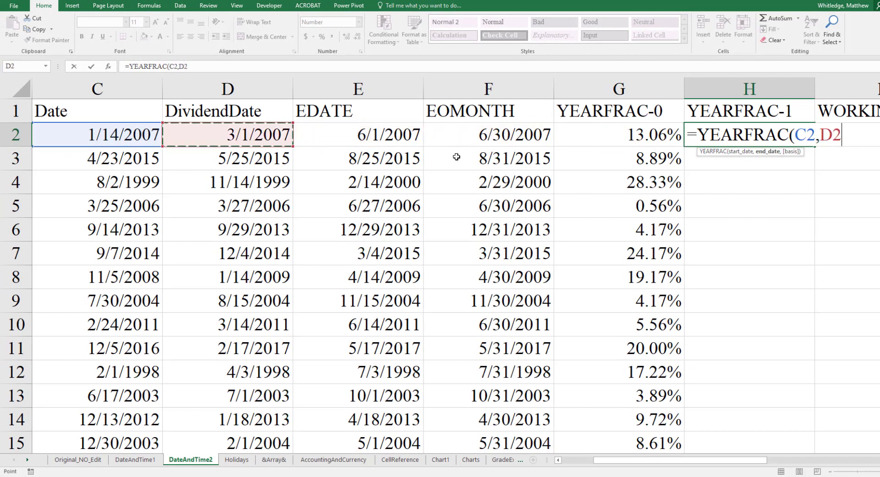
pyautogui.write(',')
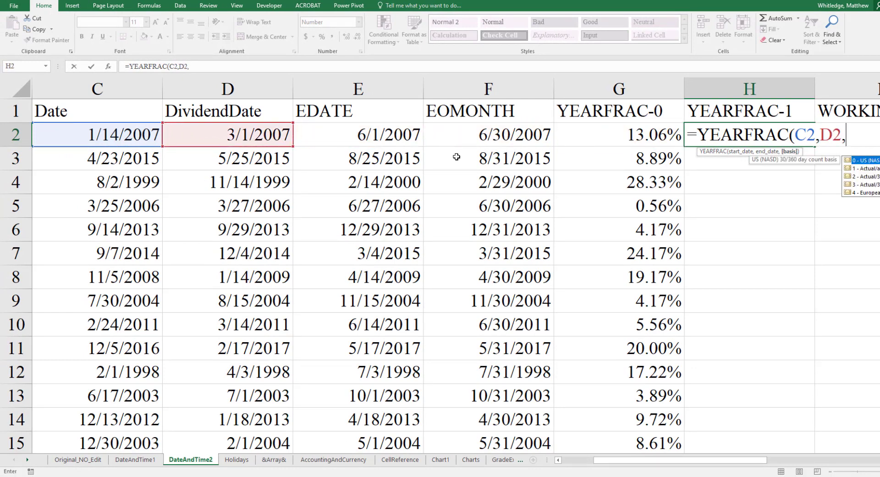
pyautogui.write('1)')
pyautogui.press('Return')
# - Format the YEARFRAC-1 result in H2 as a percentage with two decimal places
pyautogui.press('Up')
pyautogui.hotkey('ctrl', 'shift', '5')
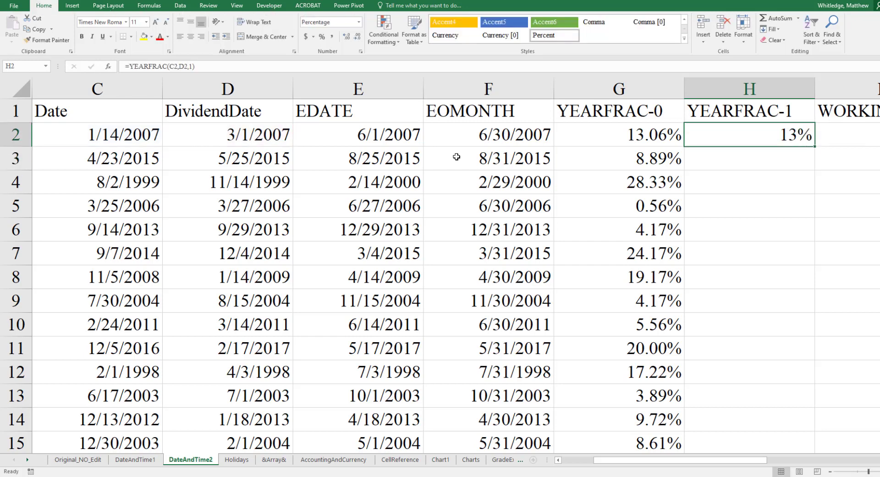
pyautogui.press('alt')
pyautogui.press('h')
pyautogui.press('0')
pyautogui.press('alt')
pyautogui.press('h')
pyautogui.press('0')
pyautogui.press('Return')
# - Fill the YEARFRAC formula from H2 down the rest of the YEARFRAC-1 column
pyautogui.press('Up')
pyautogui.doubleClick(816, 147)
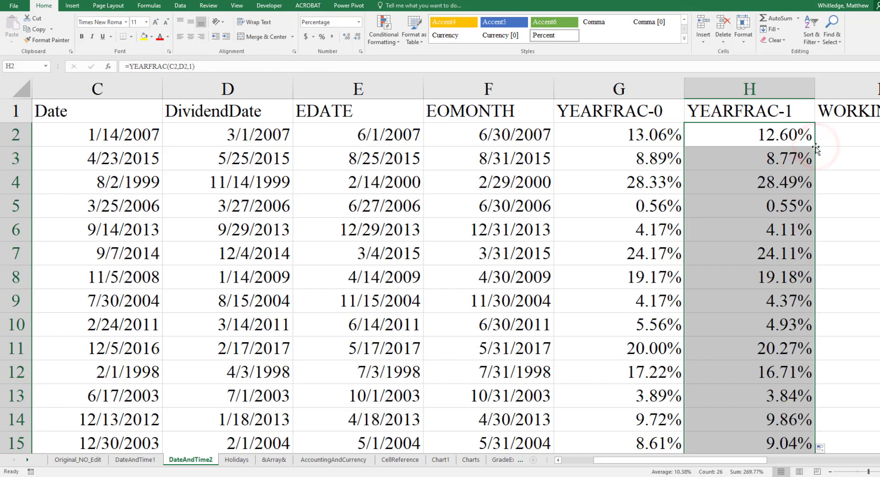
pyautogui.click(784, 140)
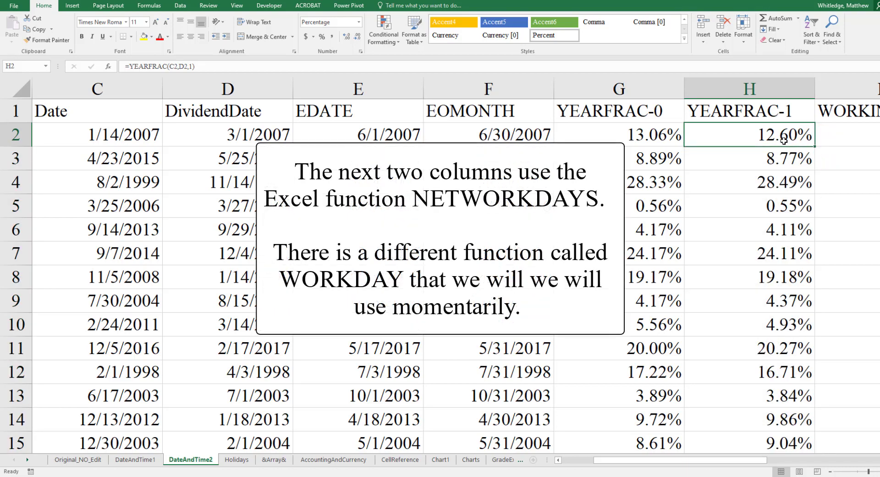
# - Enter the formula =NETWORKDAYS(C2,D2) in I2 of the WORKINGDAYS column
pyautogui.press('Right')
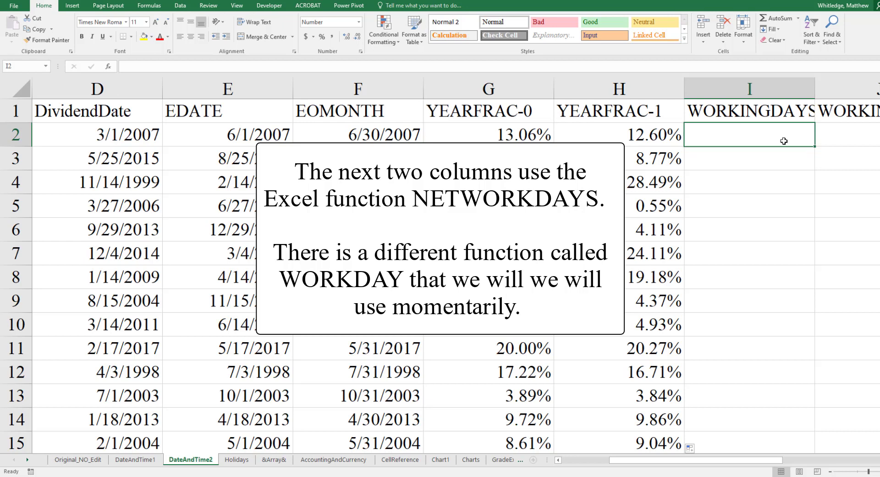
pyautogui.write('=')
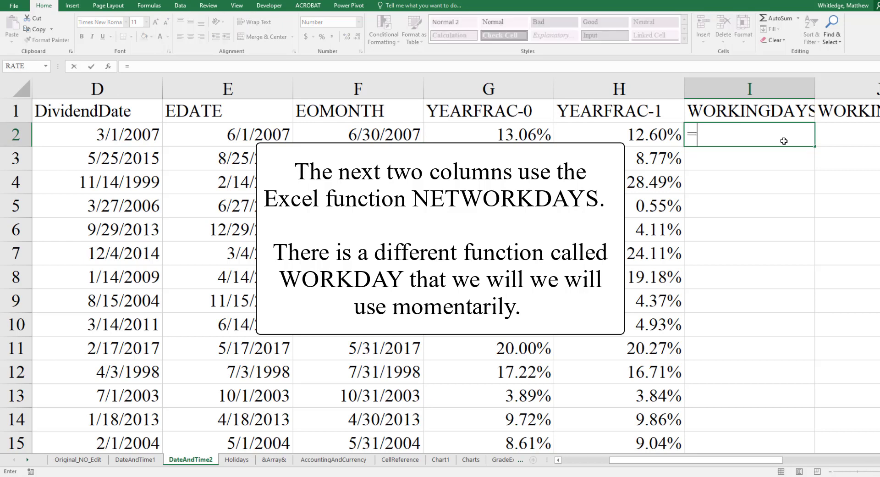
pyautogui.write('NE')
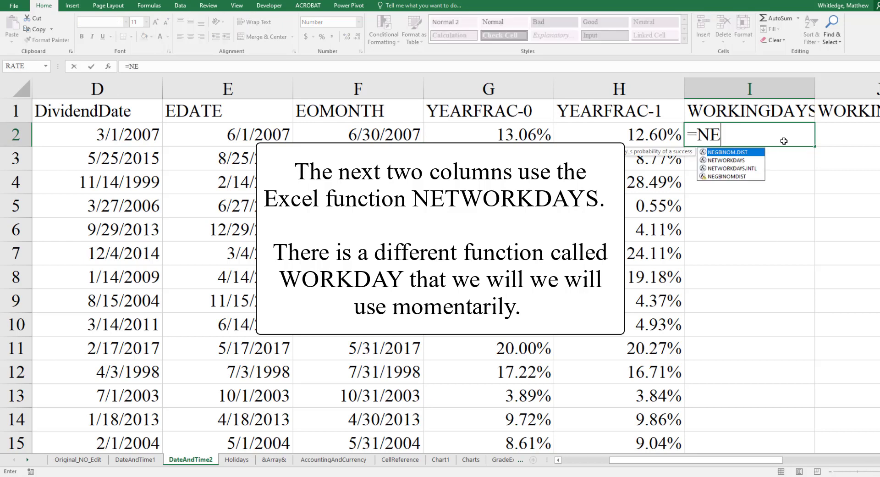
pyautogui.write('TWORKDAYS(')
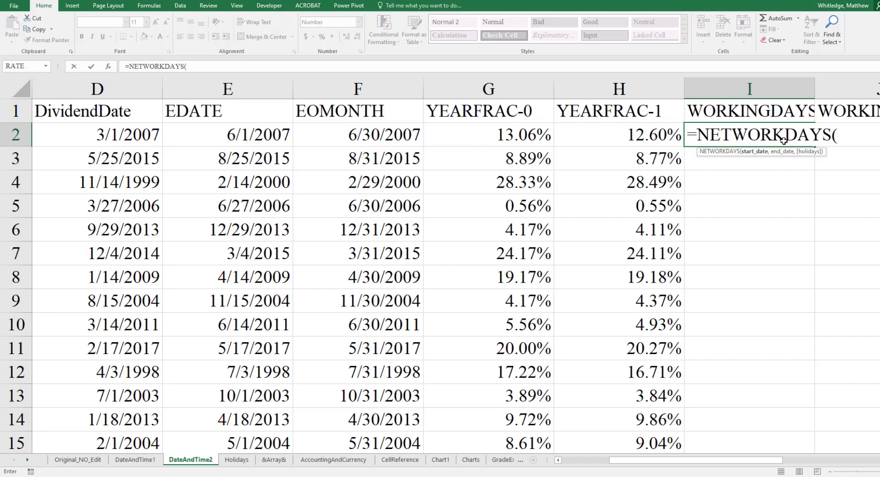
pyautogui.write('C2,D')
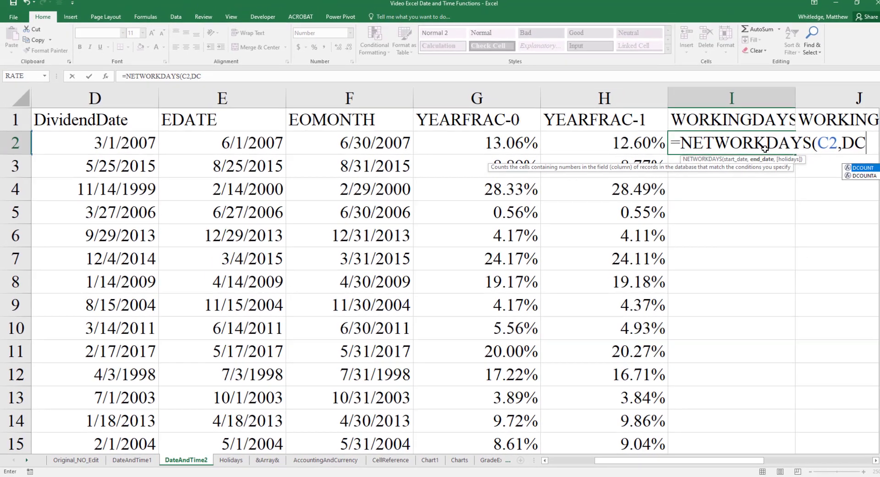
pyautogui.write('2)')
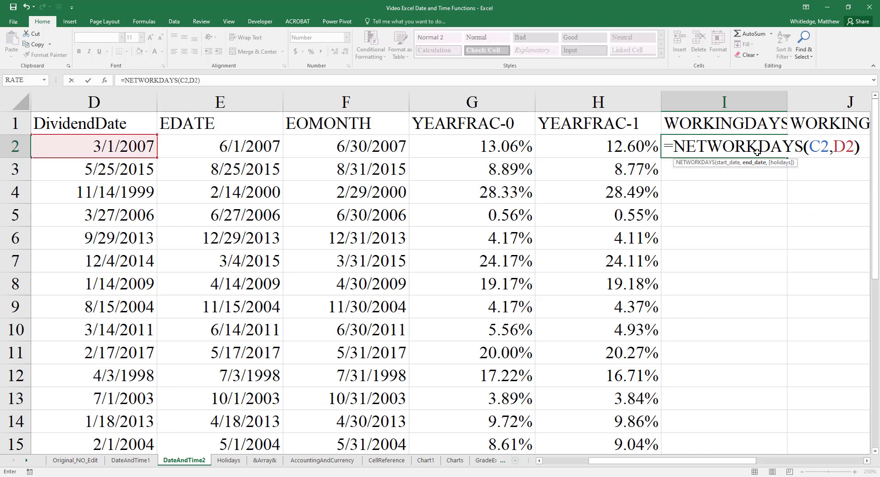
pyautogui.press('Return')
# - Fill the NETWORKDAYS formula from I2 down the rest of the WORKINGDAYS column
pyautogui.click(757, 151)
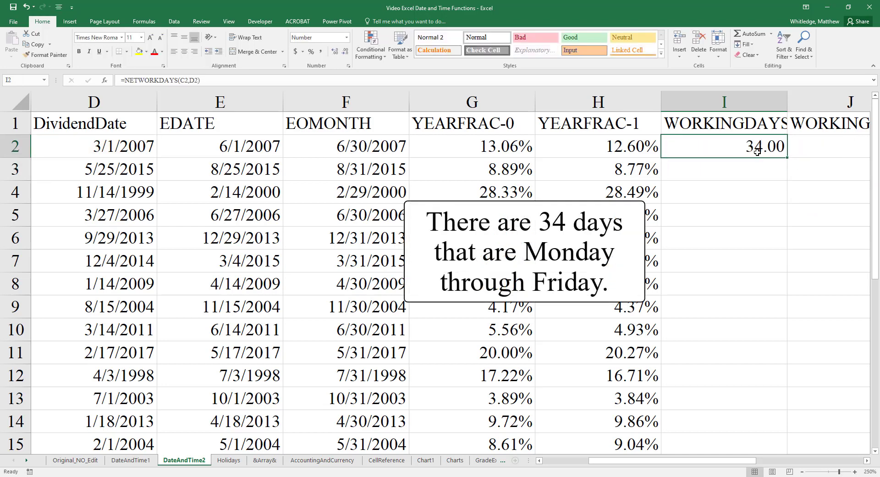
pyautogui.doubleClick(786, 158)
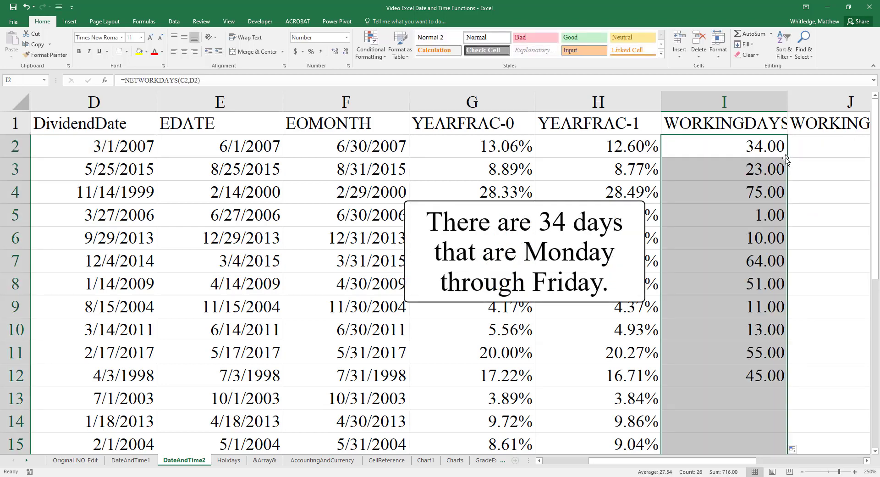
pyautogui.click(757, 145)
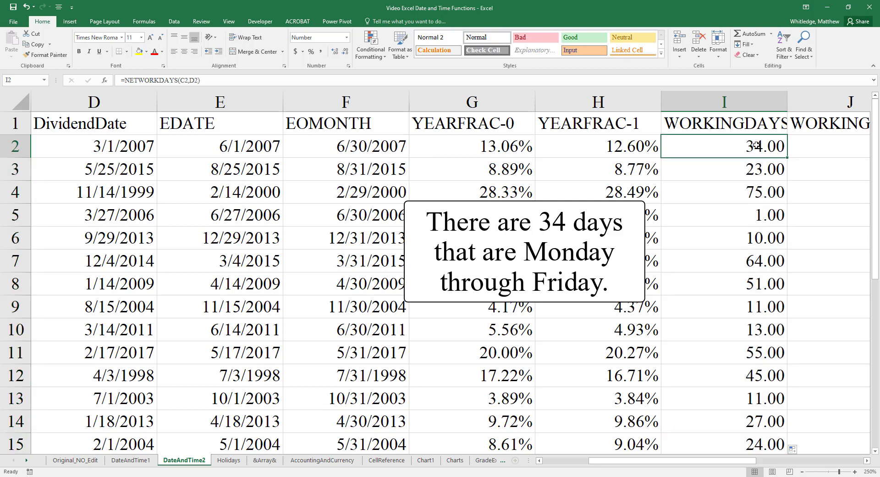
# - AutoFit column J to the width of its WORKING-HOLIDAYS header
pyautogui.press('Right')
pyautogui.press('Up')
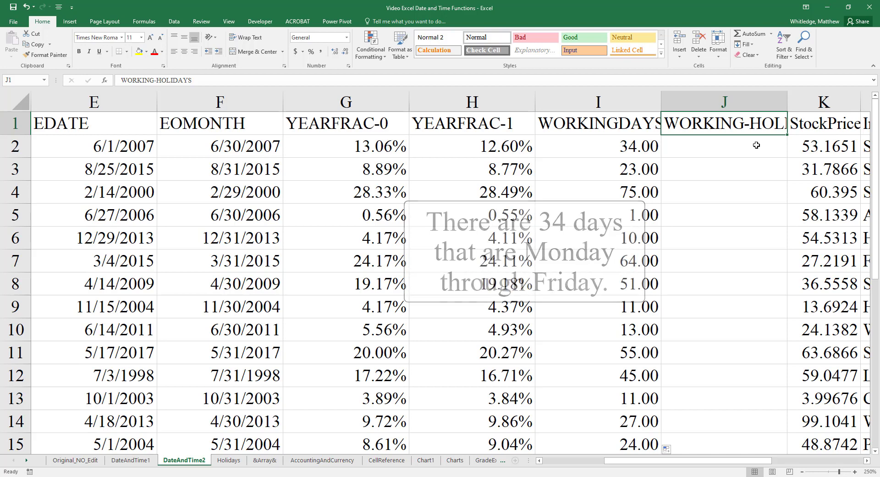
pyautogui.hotkey('alt', 'h')
pyautogui.press('o')
pyautogui.press('i')
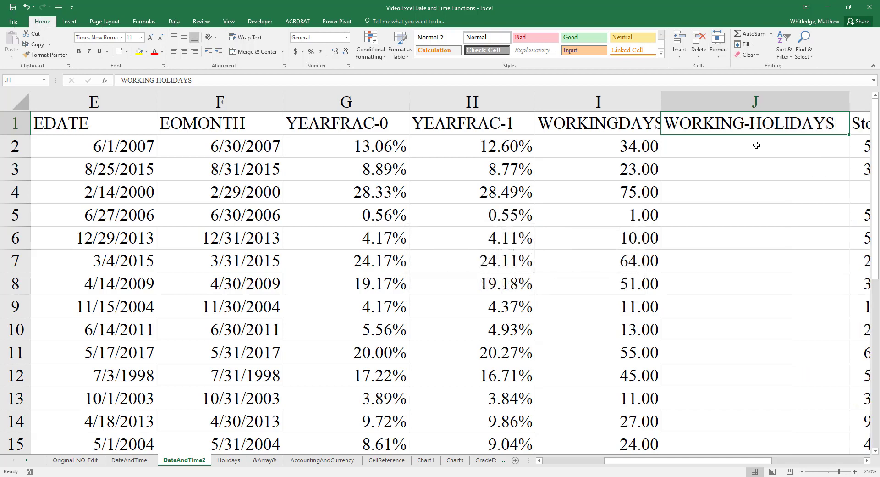
pyautogui.click(757, 145)
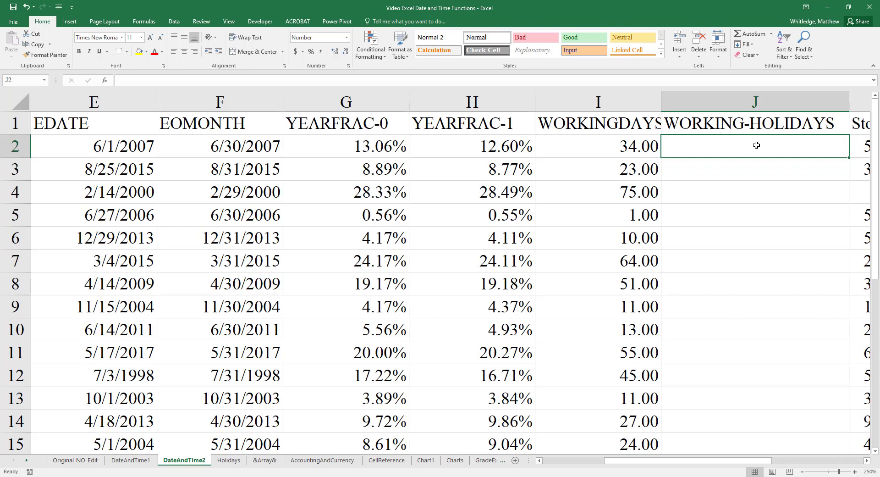
pyautogui.write('=NETW')
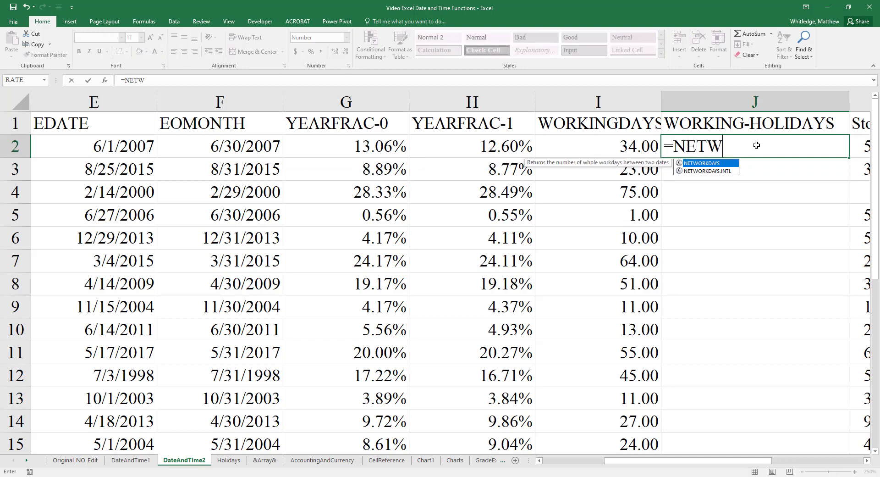
pyautogui.write('ORKDAYS(')
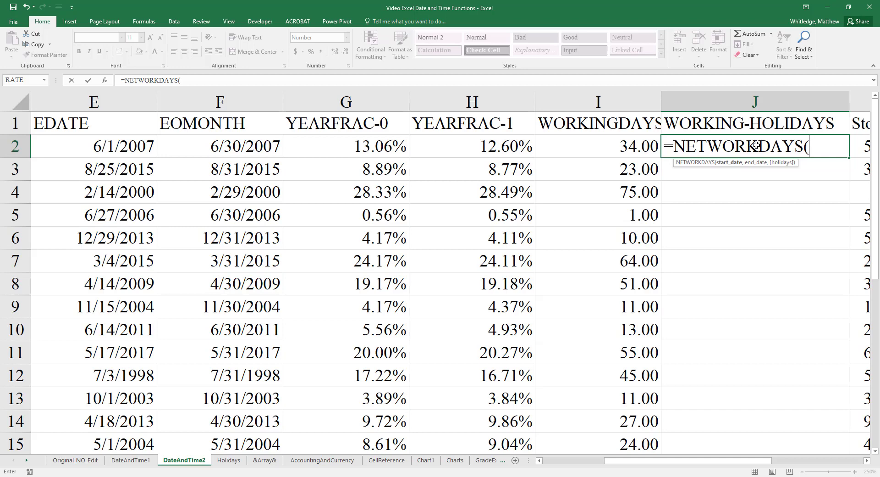
pyautogui.write('C2,D2,')
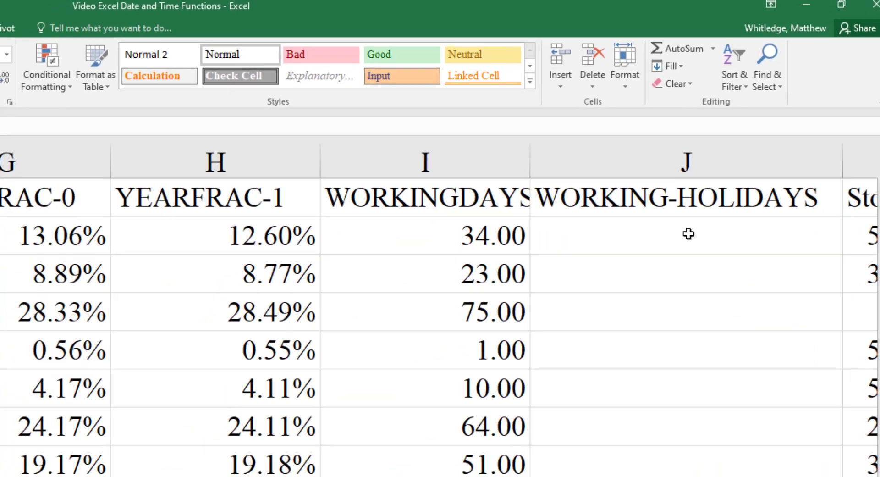
pyautogui.press('Right')
pyautogui.press('Right')
pyautogui.press('Right')
pyautogui.press('Right')
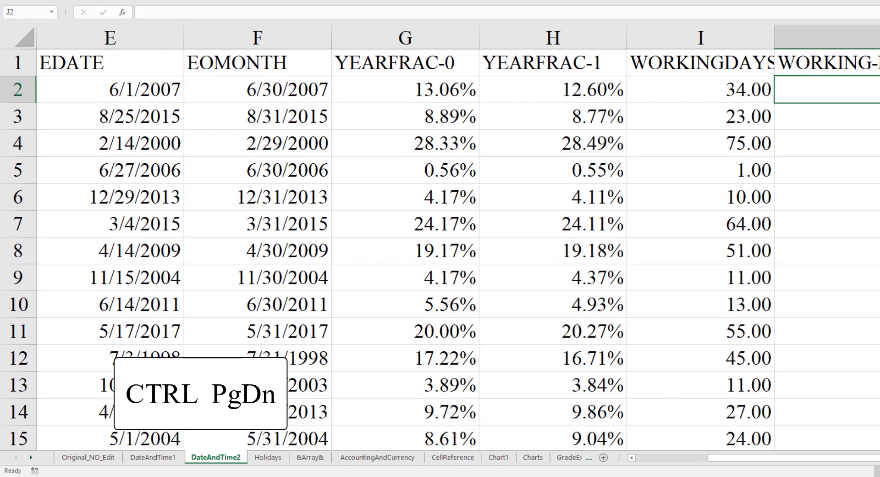
# - Examine the list of 2015 holiday dates in column A of the Holidays sheet
pyautogui.hotkey('ctrl', 'pagedown')
pyautogui.press('Down')
pyautogui.press('Down')
pyautogui.press('Down')
pyautogui.press('Down')
pyautogui.press('Down')
pyautogui.press('Down')
pyautogui.press('Down')
pyautogui.press('Down')
pyautogui.press('Down')
pyautogui.press('Down')
pyautogui.press('Down')
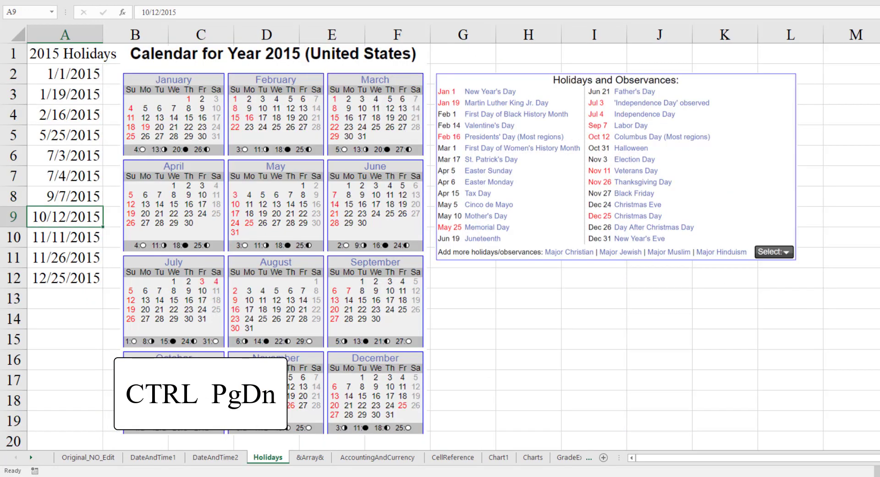
pyautogui.press('Up')
pyautogui.press('Up')
pyautogui.press('Up')
pyautogui.press('Up')
pyautogui.press('Up')
pyautogui.press('Up')
pyautogui.press('Up')
pyautogui.press('Up')
pyautogui.press('Up')
pyautogui.press('Up')
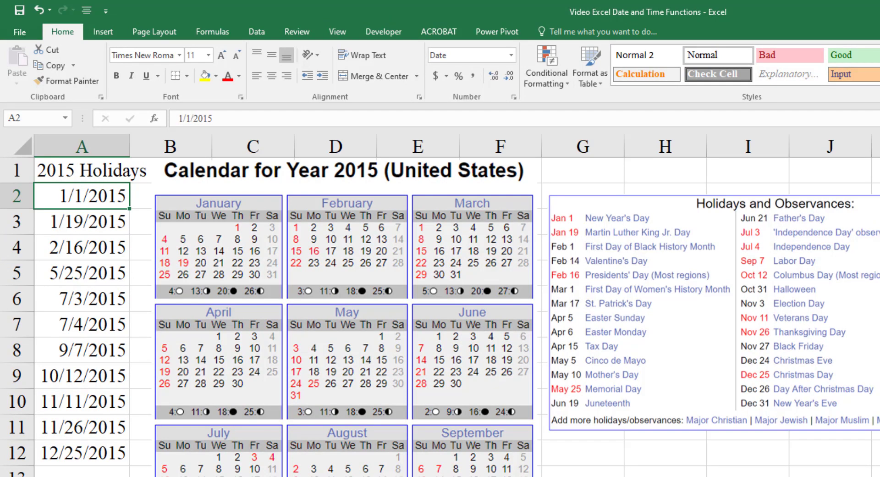
# - Define the workbook-scope name holidays for the dates in A2:A12 of the Holidays sheet
pyautogui.hotkey('ctrl', 'shift', 'Down')
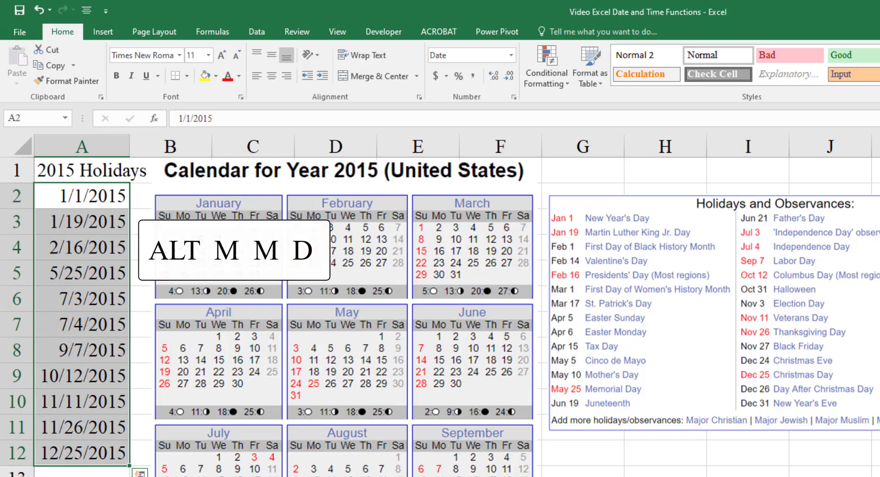
pyautogui.press('alt')
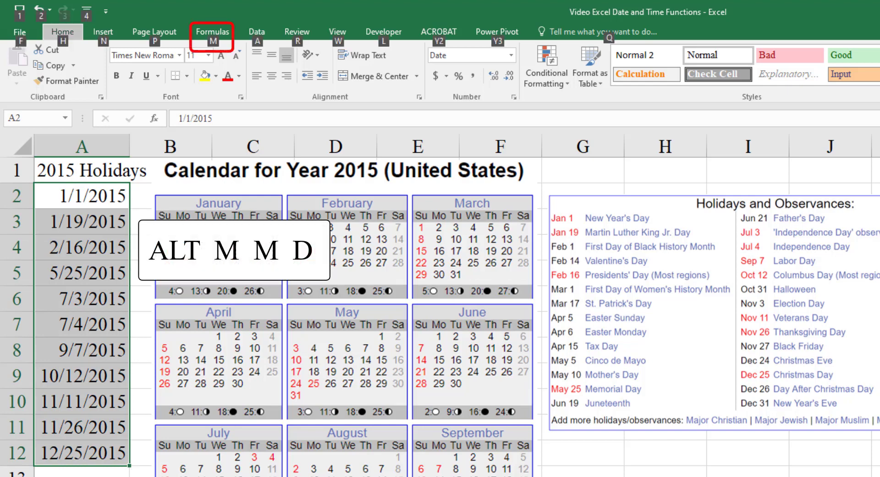
pyautogui.press('m')
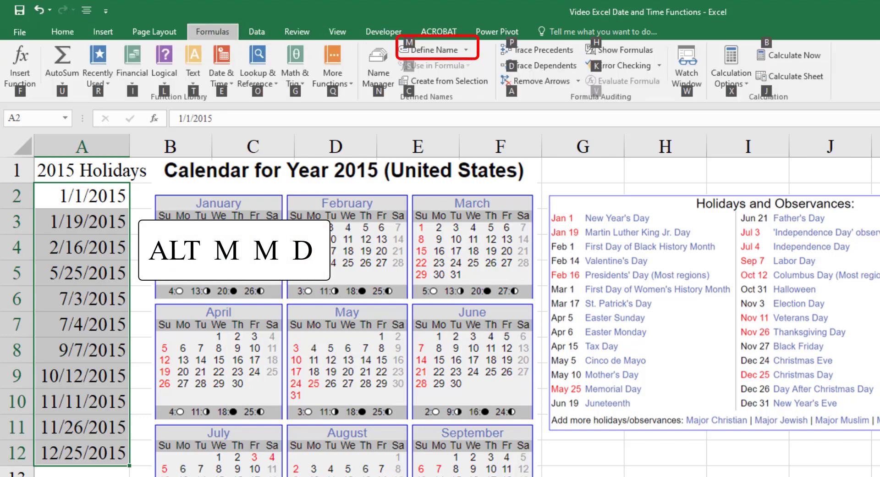
pyautogui.press('m')
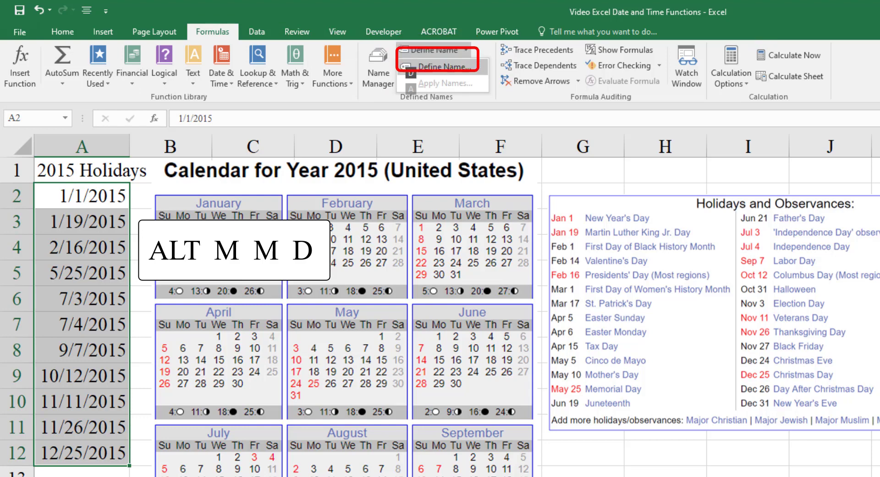
pyautogui.press('d')
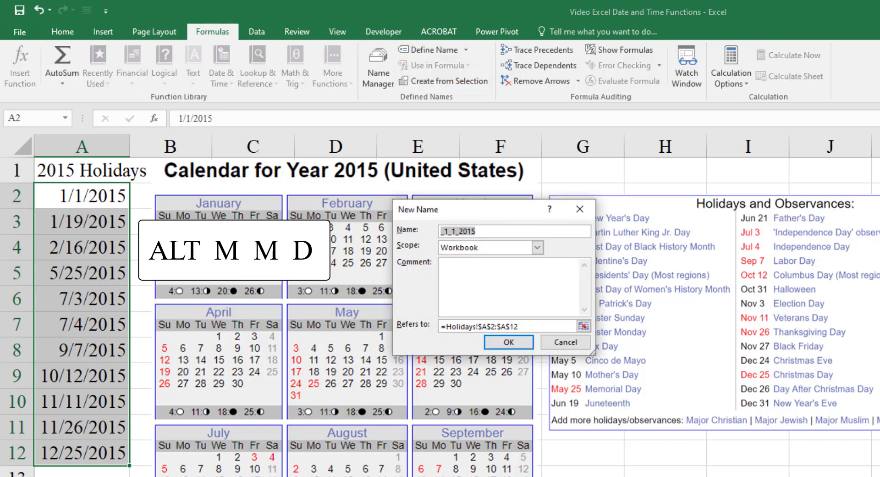
pyautogui.press('BackSpace')
pyautogui.write('holidays')
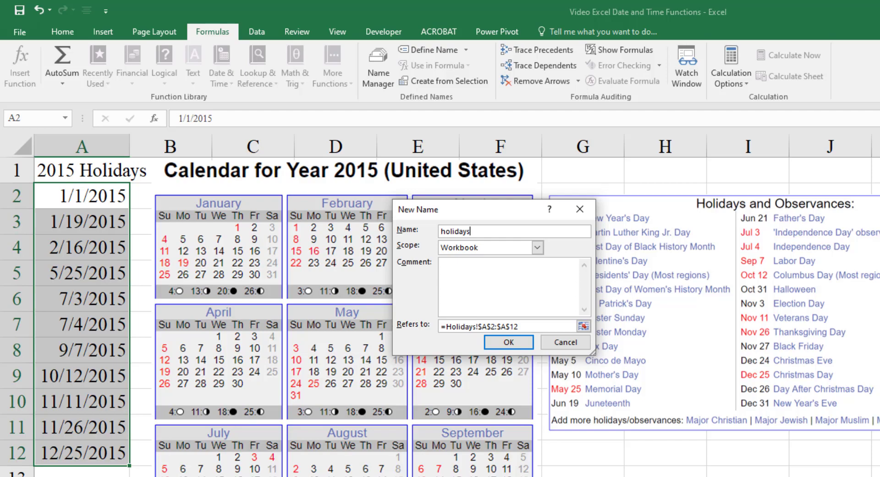
pyautogui.press('Return')
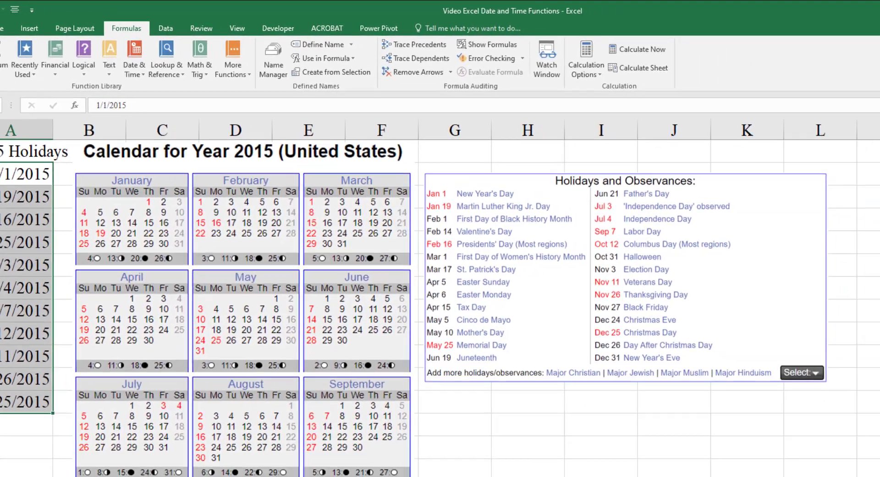
# - Enter the formula =NETWORKDAYS(C2,D2,holidays) in J2 of the DateAndTime2 sheet
pyautogui.hotkey('ctrl', 'pageup')
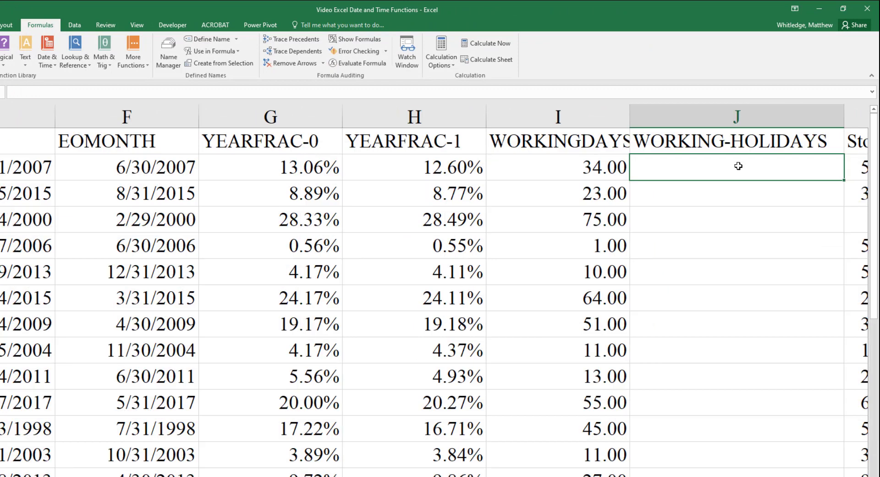
pyautogui.write('=NETWORKD')
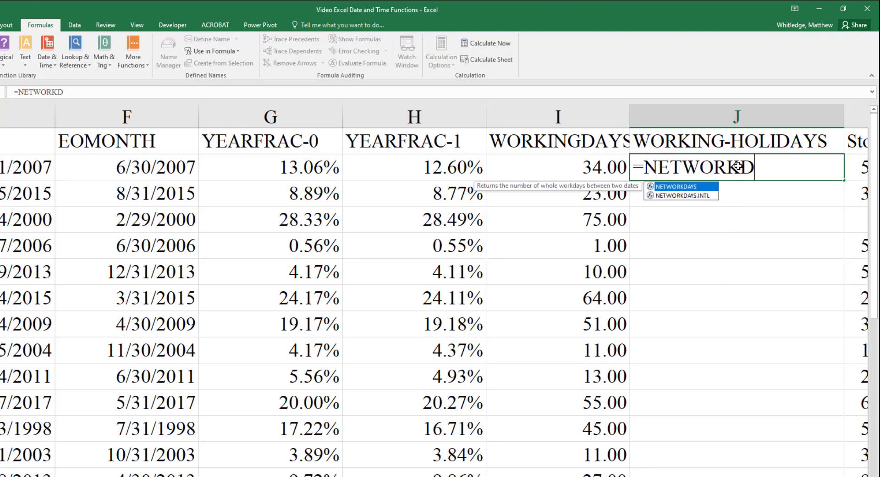
pyautogui.write('AYS(C')
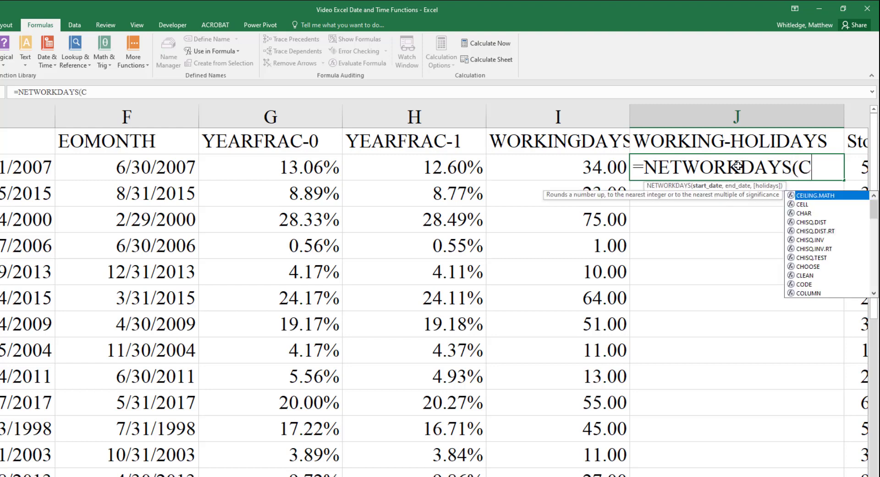
pyautogui.write('2,D2,')
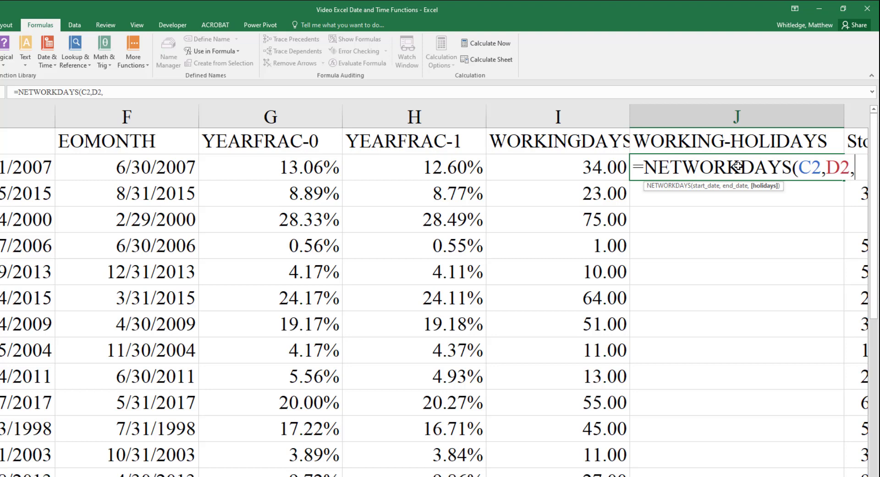
pyautogui.write('holidays')
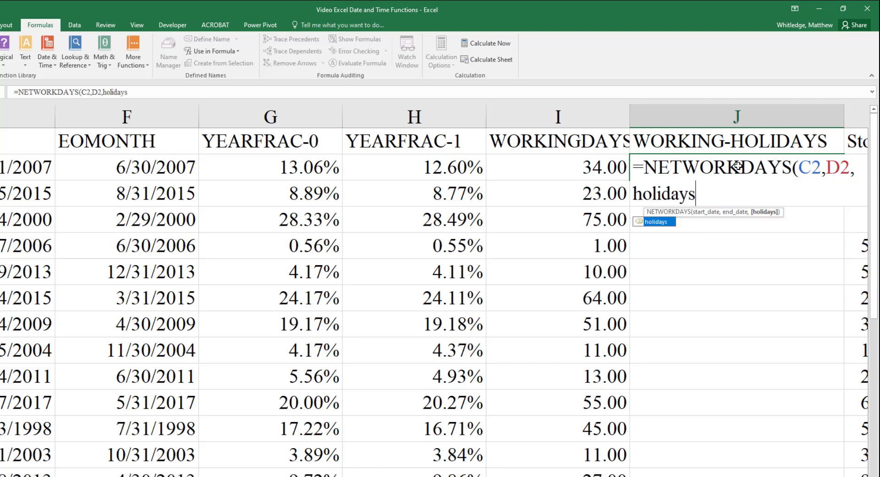
pyautogui.write(')')
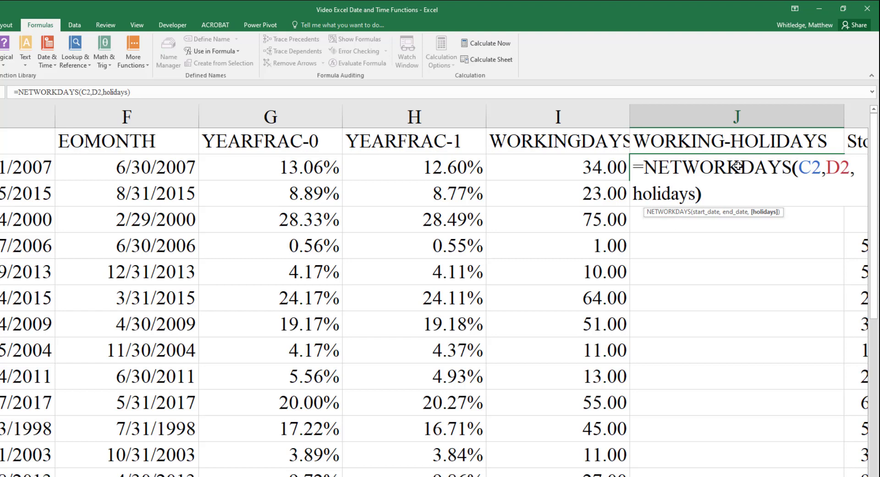
pyautogui.press('Return')
# - Fill the holiday-adjusted NETWORKDAYS formula from J2 down the rest of the WORKING-HOLIDAYS column
pyautogui.click(738, 166)
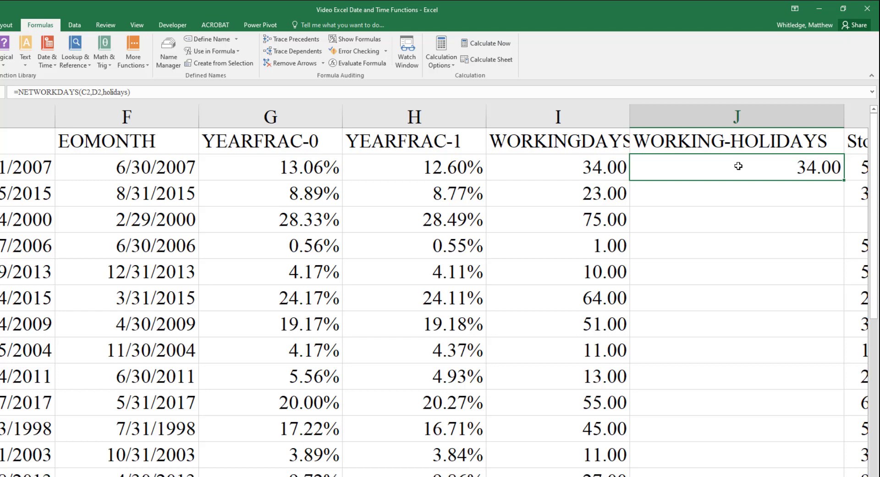
pyautogui.scroll(-1, 642, 73)
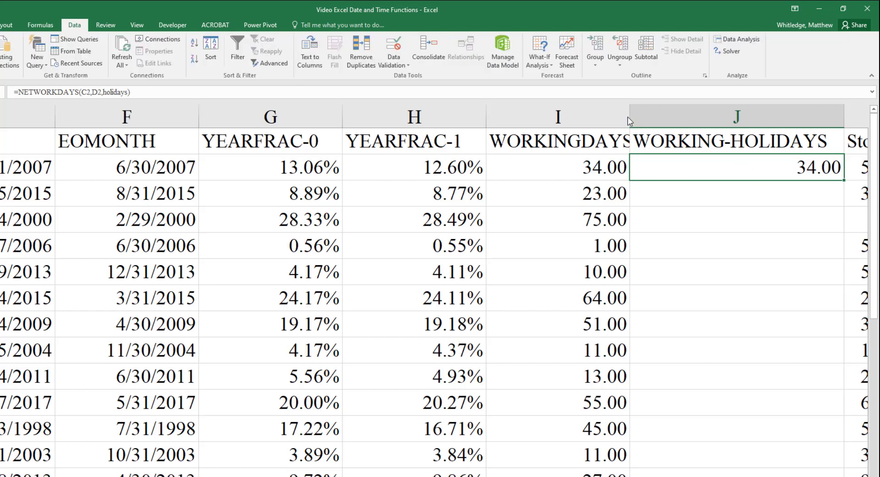
pyautogui.doubleClick(844, 180)
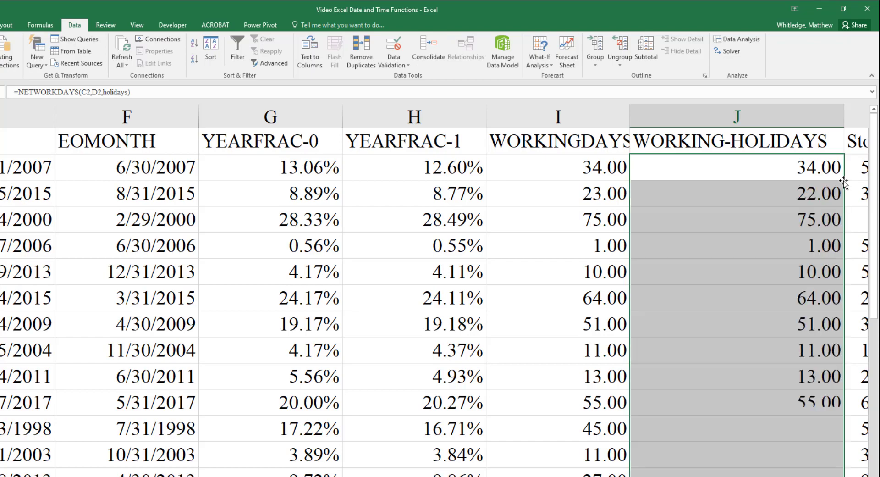
pyautogui.click(802, 193)
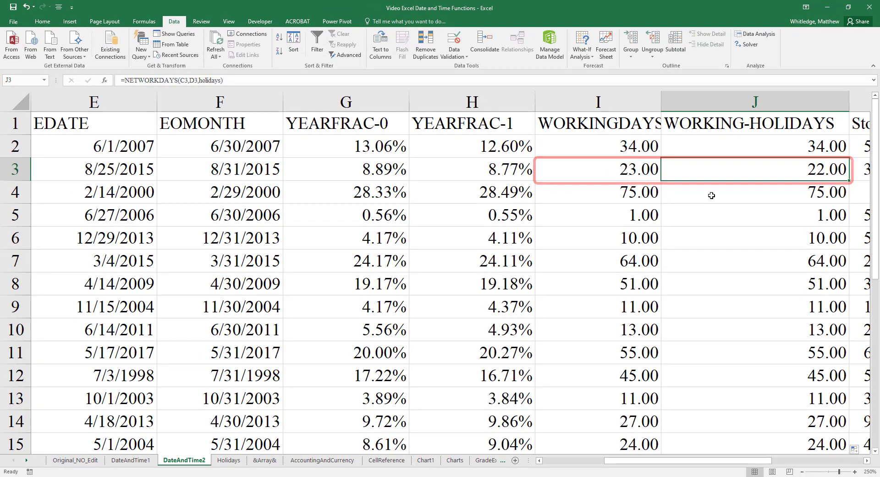
# - Compare the Date and DividendDate in row 3 of DateAndTime2 with the 2015 holiday list on the Holidays sheet
pyautogui.press('Up')
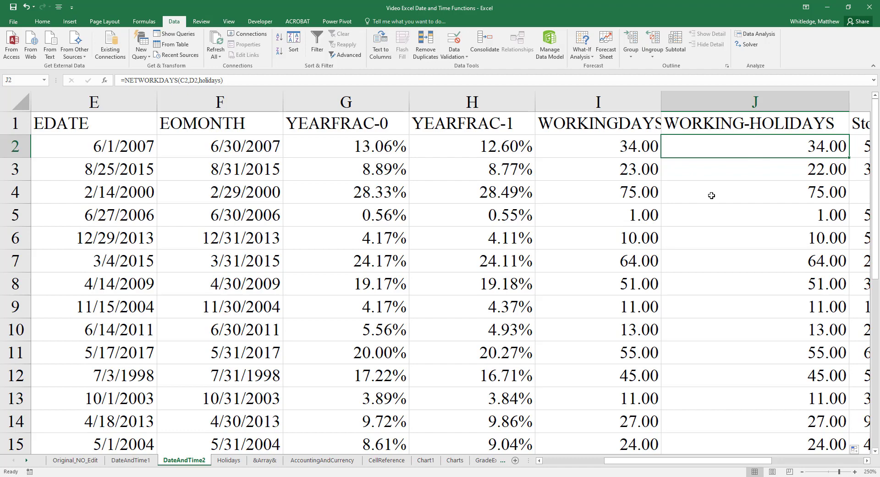
pyautogui.press('Left')
pyautogui.press('Left')
pyautogui.press('Left')
pyautogui.press('Left')
pyautogui.press('Left')
pyautogui.press('Left')
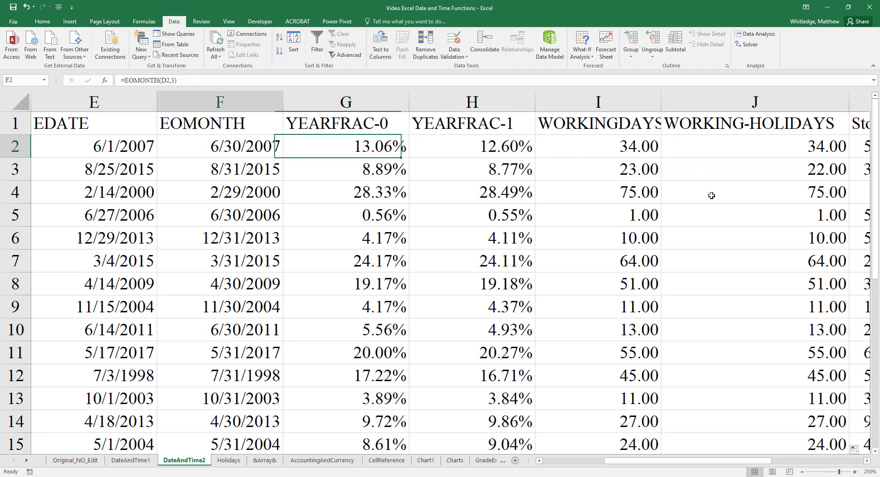
pyautogui.press('Left')
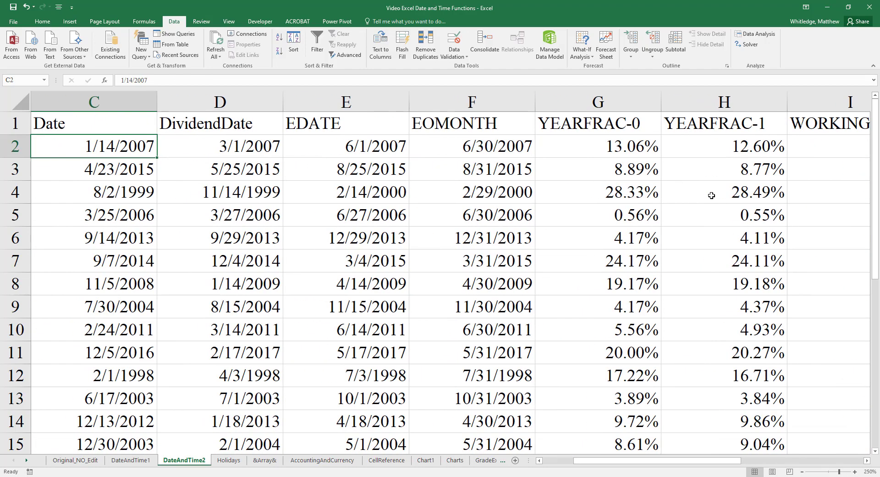
pyautogui.press('Down')
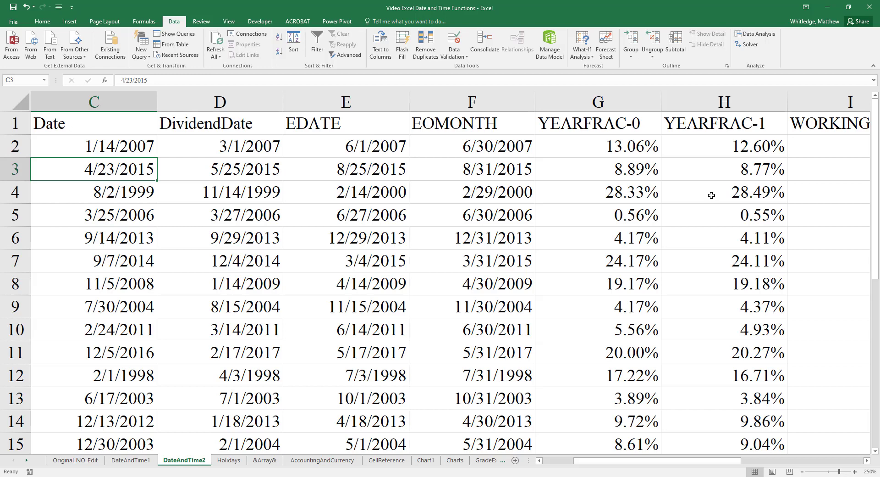
pyautogui.hotkey('shift', 'Right')
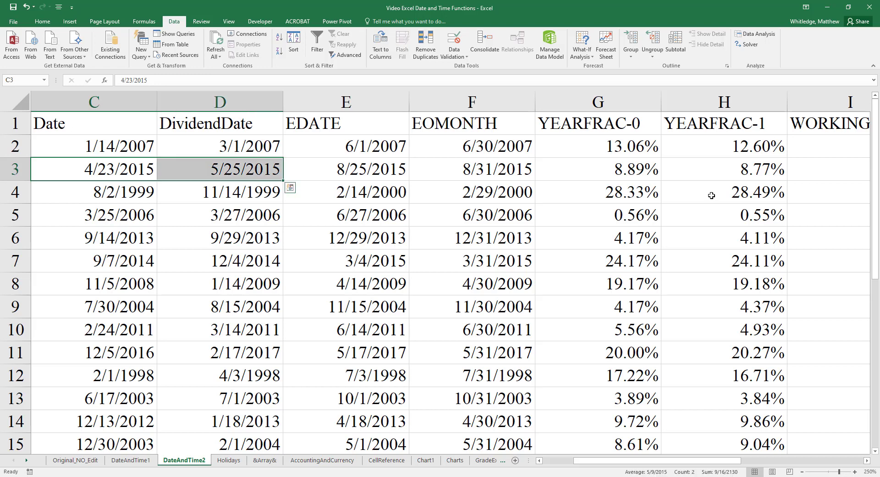
pyautogui.press('Down')
pyautogui.press('Up')
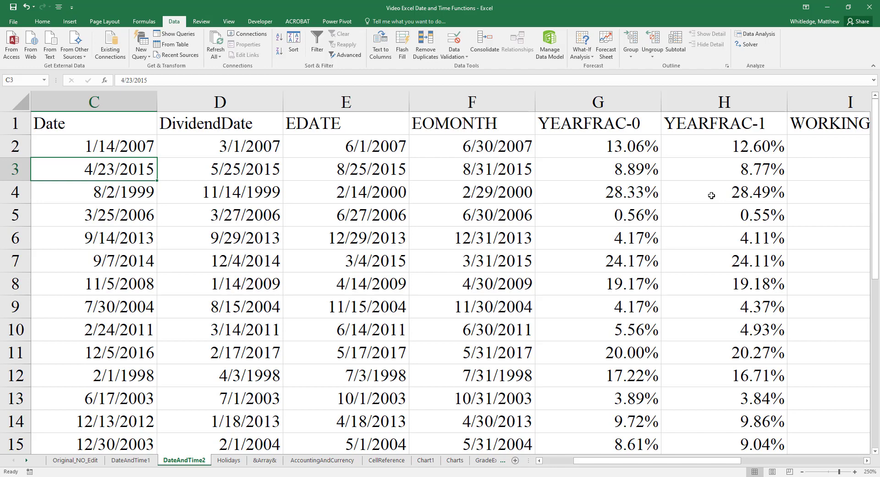
pyautogui.hotkey('ctrl', 'pagedown')
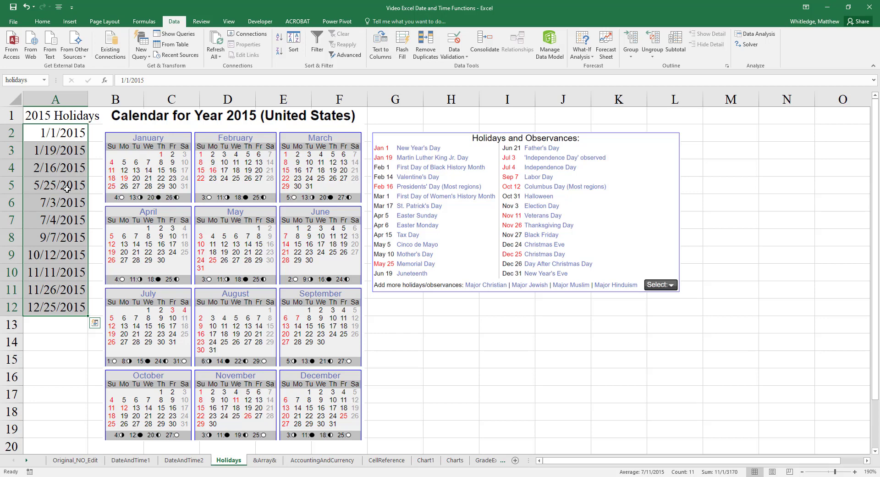
# - Compare the row 3 results of the WORKINGDAYS and WORKING-HOLIDAYS columns on the DateAndTime2 sheet
pyautogui.hotkey('ctrl', 'pageup')
pyautogui.press('Right')
pyautogui.press('Right')
pyautogui.press('Right')
pyautogui.press('Right')
pyautogui.press('Right')
pyautogui.press('Right')
pyautogui.press('Right')
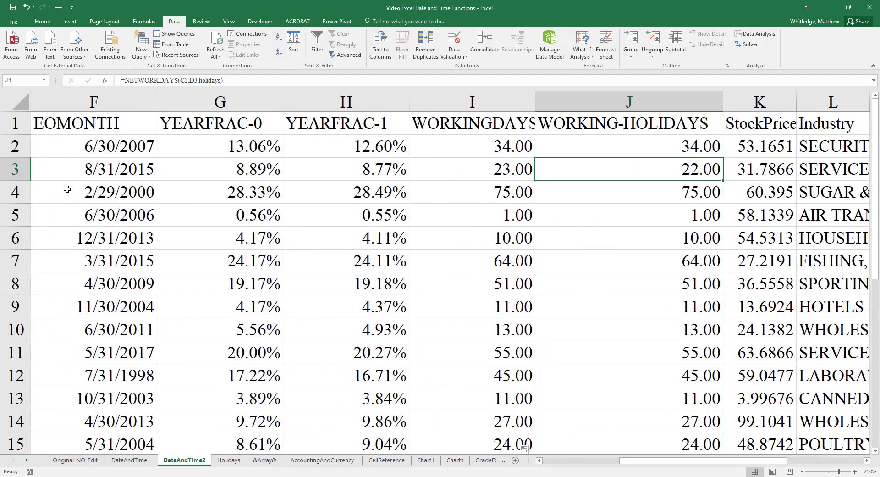
pyautogui.press('Left')
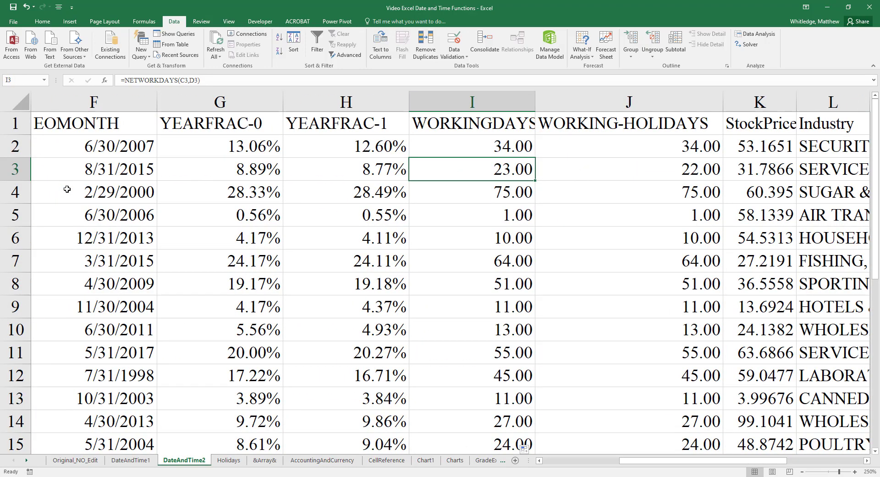
pyautogui.press('Right')
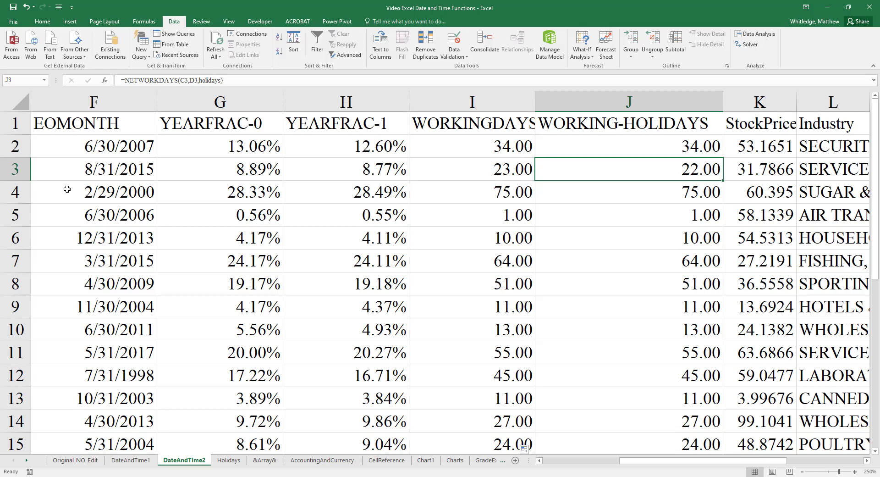
# - Group columns E to J, from EDATE to WORKING-HOLIDAYS, and collapse the group
pyautogui.press('Up')
pyautogui.press('Up')
pyautogui.press('Left')
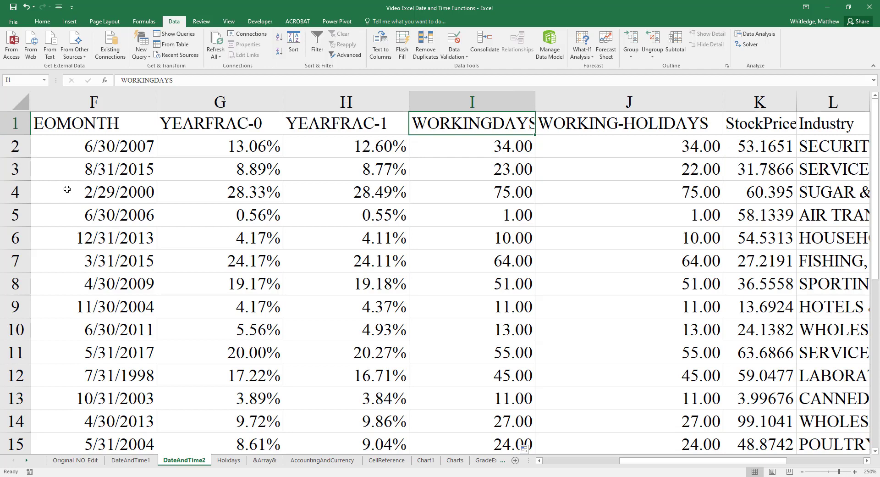
pyautogui.press('Right')
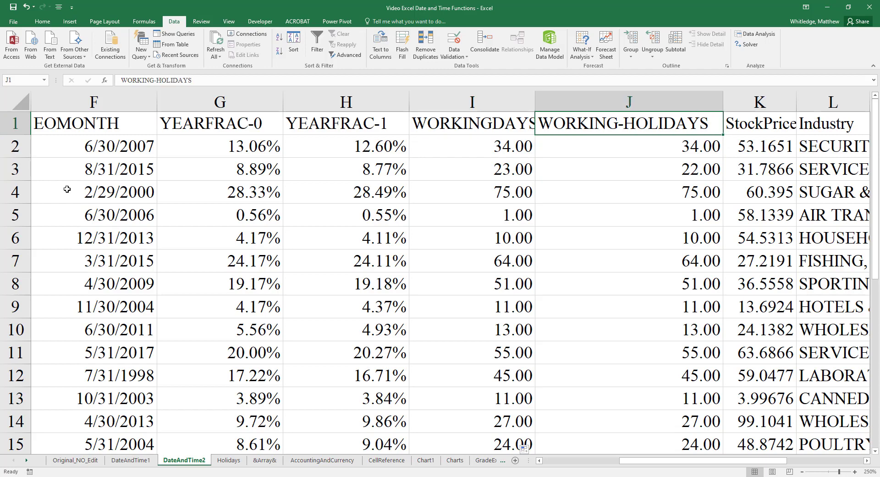
pyautogui.hotkey('shift', 'Left')
pyautogui.hotkey('shift', 'Left')
pyautogui.hotkey('shift', 'Left')
pyautogui.hotkey('shift', 'Left')
pyautogui.hotkey('shift', 'Left')
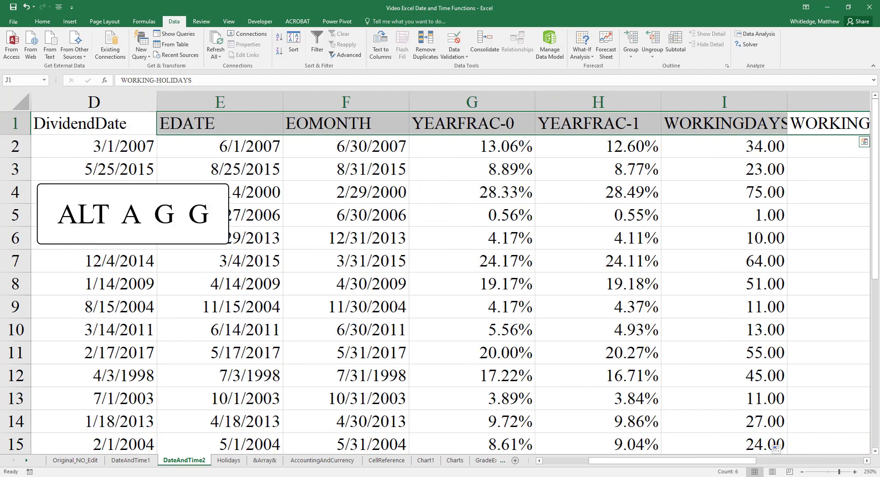
pyautogui.press('alt')
pyautogui.press('a')
pyautogui.press('g')
pyautogui.press('g')
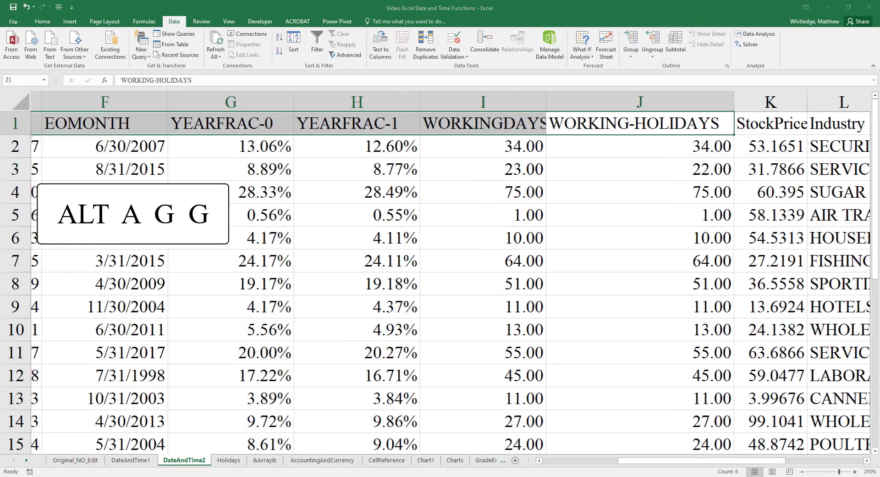
pyautogui.press('Return')
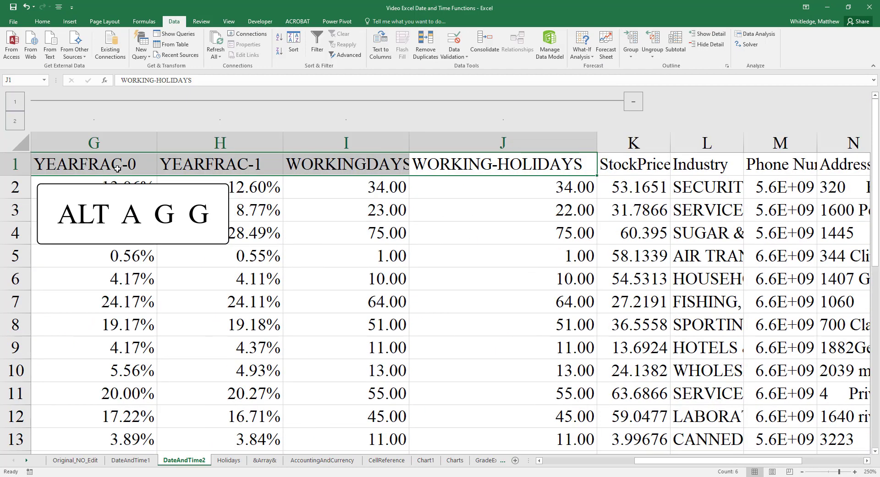
pyautogui.click(278, 100)
# - Insert a blank column in front of the StockPrice column
pyautogui.press('Left')
pyautogui.press('Left')
pyautogui.press('Left')
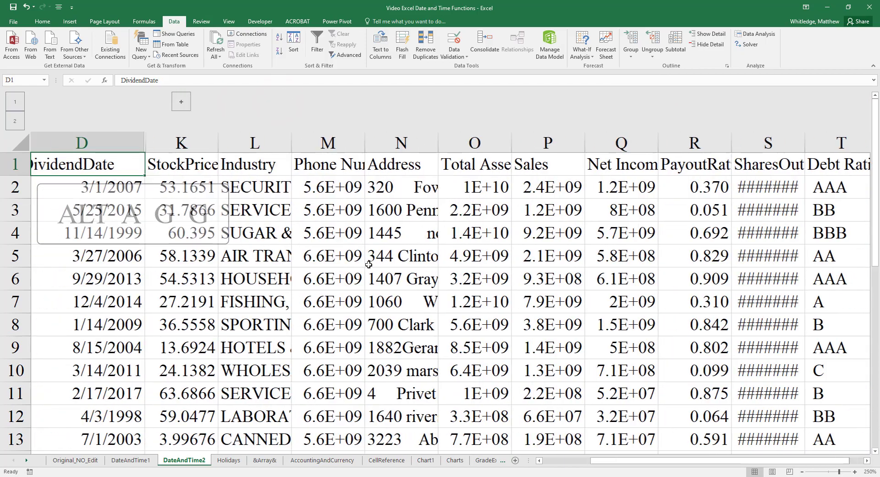
pyautogui.press('Right')
pyautogui.press('Right')
pyautogui.press('Right')
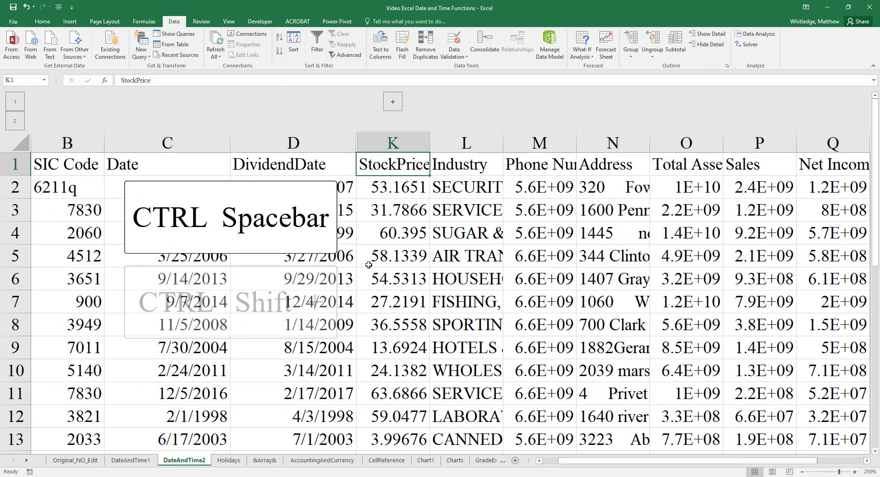
pyautogui.hotkey('ctrl', 'space')
pyautogui.hotkey('ctrl', 'shift', '+')
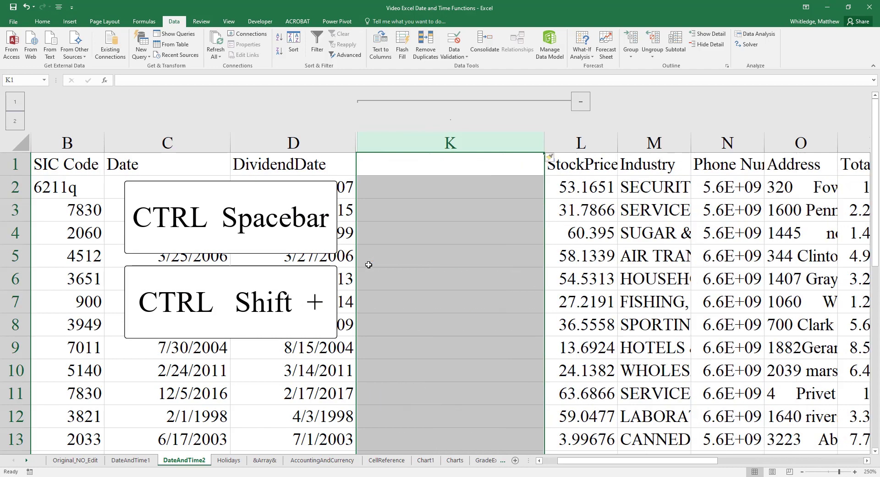
# - Enter the heading Workdays After in K1 of the new column
pyautogui.press('Up')
pyautogui.write('Wo')
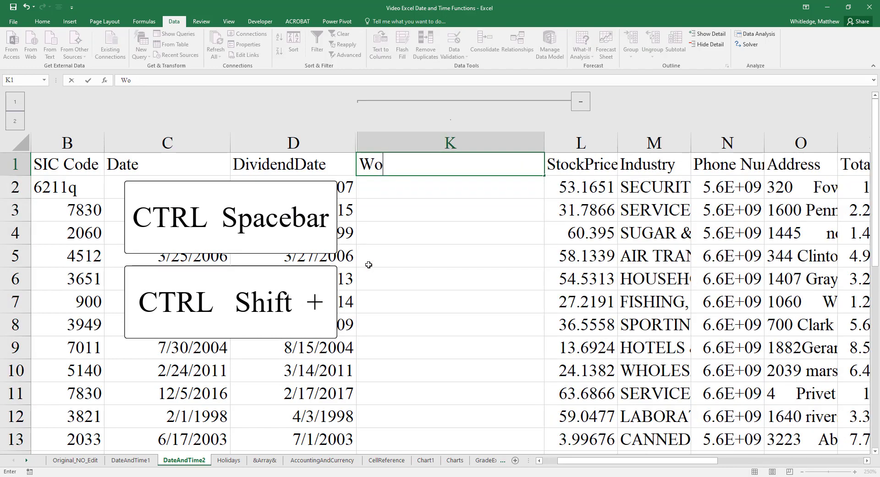
pyautogui.write('rkdays After')
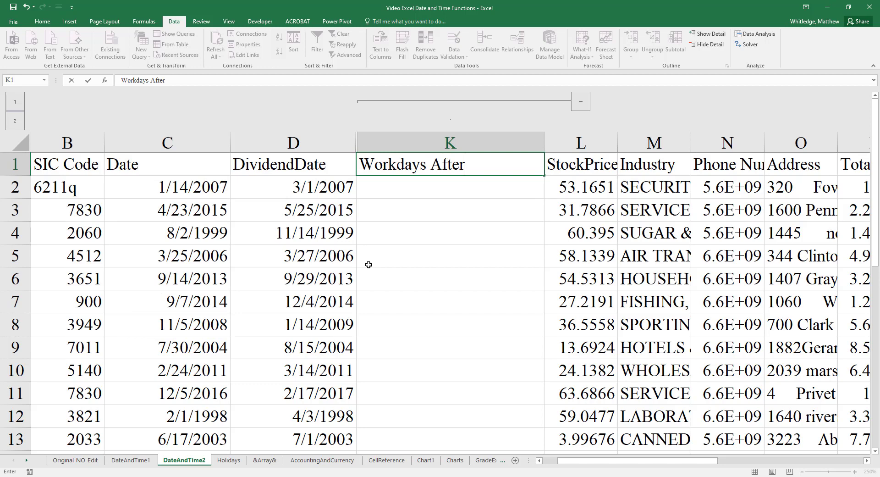
pyautogui.press('Return')
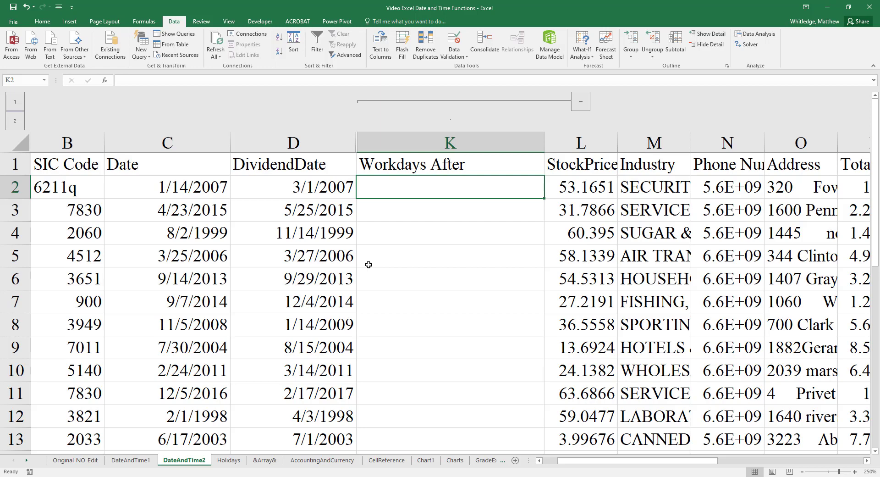
# - Enter the formula =WORKDAY(D2,3) in K2 to find the date three workdays after the dividend date
pyautogui.write('=workd')
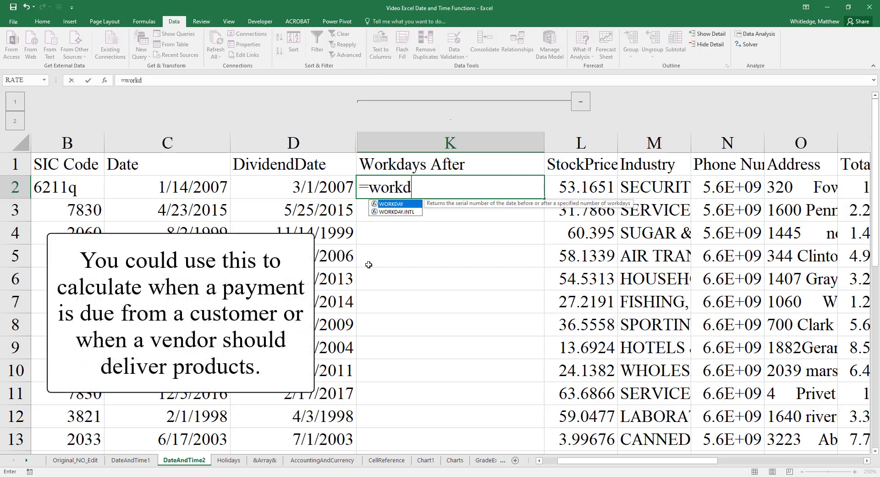
pyautogui.write('ay')
pyautogui.write('(')
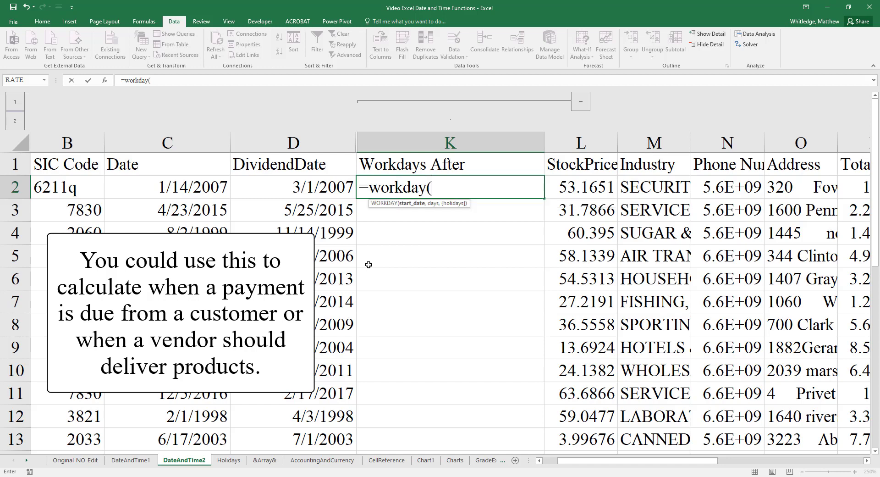
pyautogui.write('d')
pyautogui.press('BackSpace')
pyautogui.write('D2,')
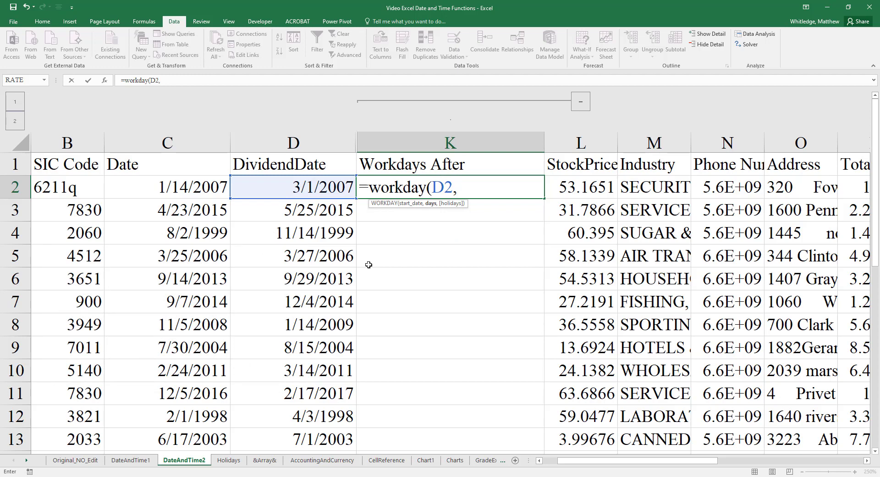
pyautogui.write('3)')
pyautogui.press('Return')
pyautogui.press('Up')
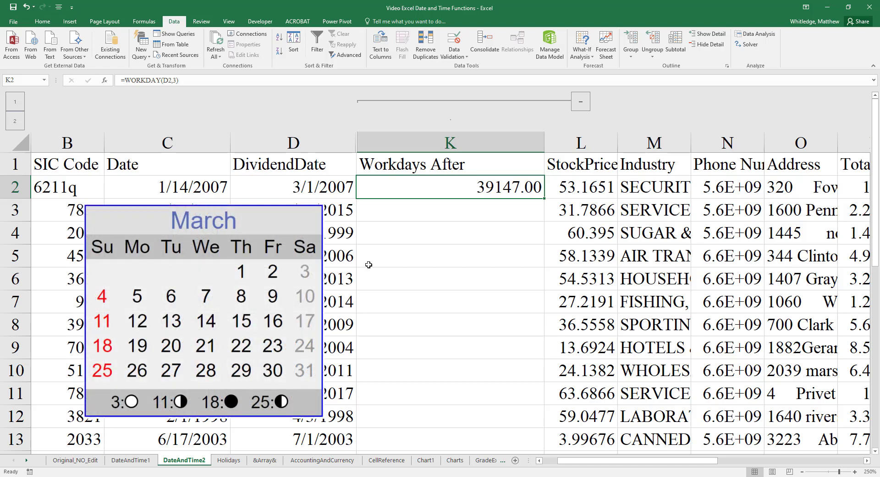
# - Format K2 as a short date and fill its WORKDAY formula down the Workdays After column
pyautogui.press('alt')
pyautogui.write('h')
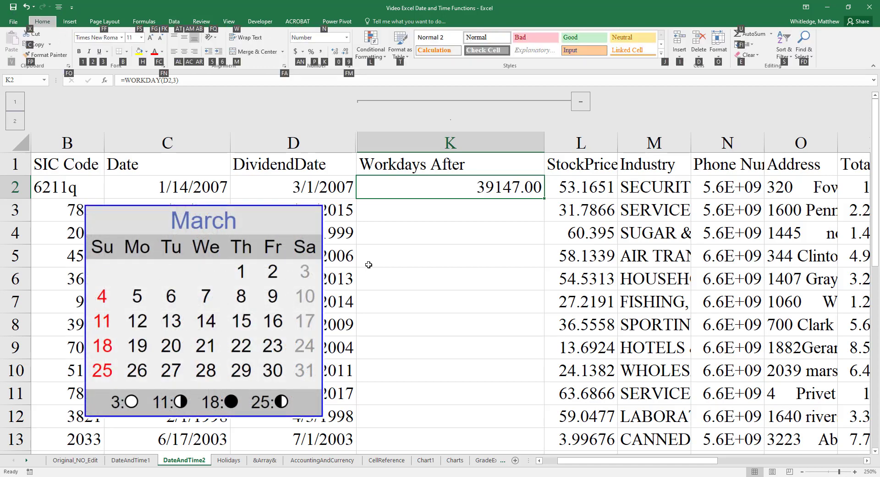
pyautogui.write('ns')
pyautogui.press('Return')
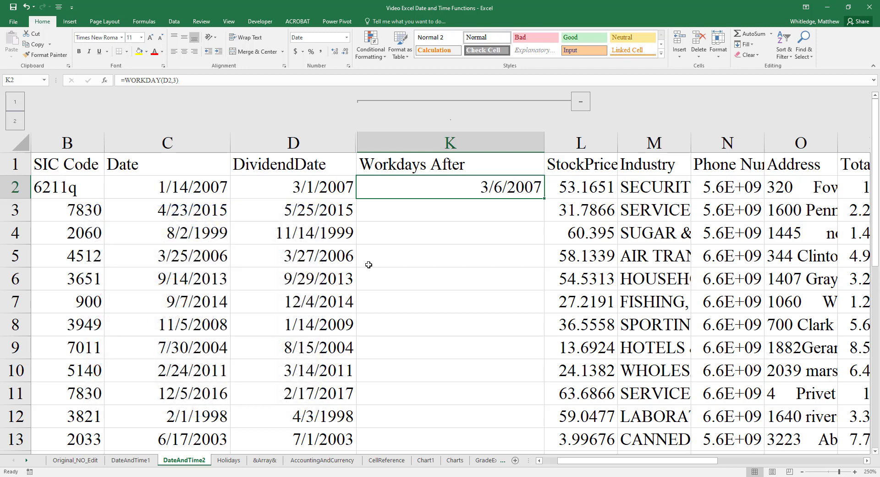
pyautogui.doubleClick(544, 199)
pyautogui.doubleClick(544, 199)
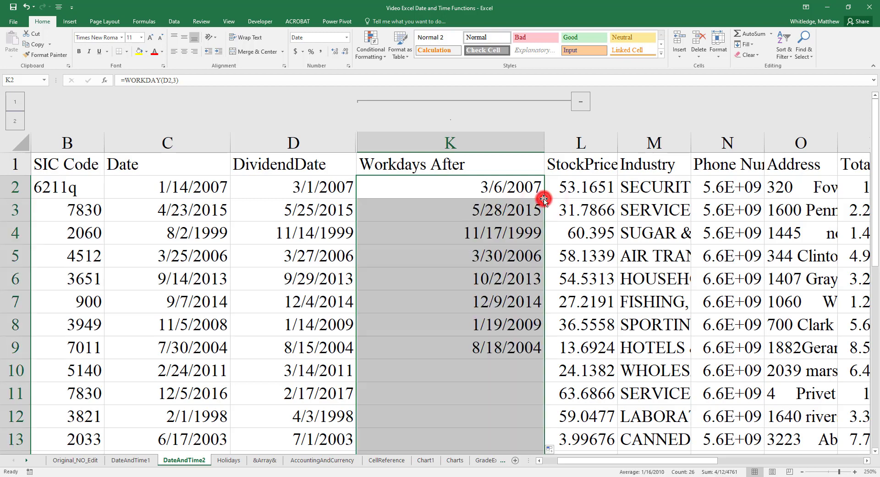
# - Change the formula in K3 to =WORKDAY(D3,7) and fill it down the rest of the Workdays After column
pyautogui.click(507, 207)
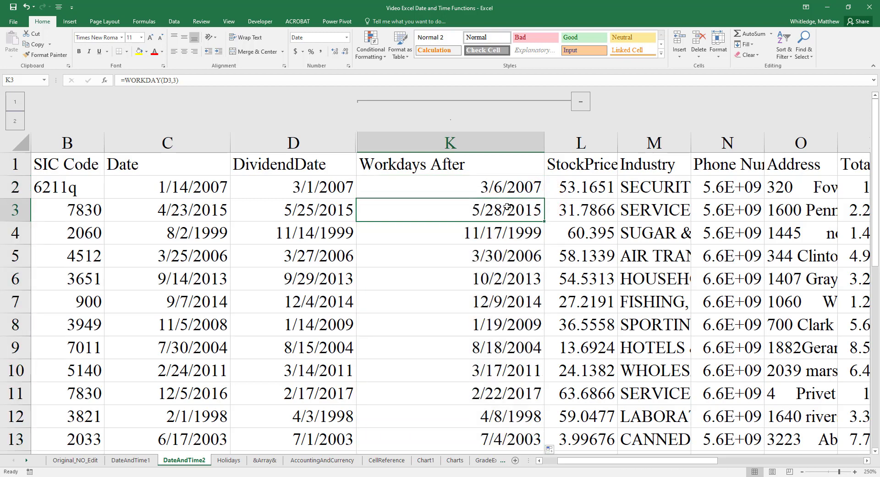
pyautogui.doubleClick(508, 207)
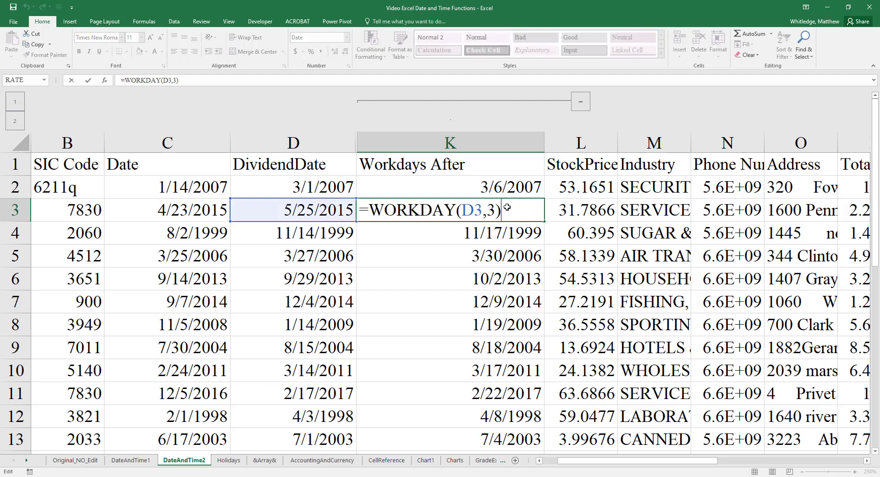
pyautogui.press('Left')
pyautogui.press('BackSpace')
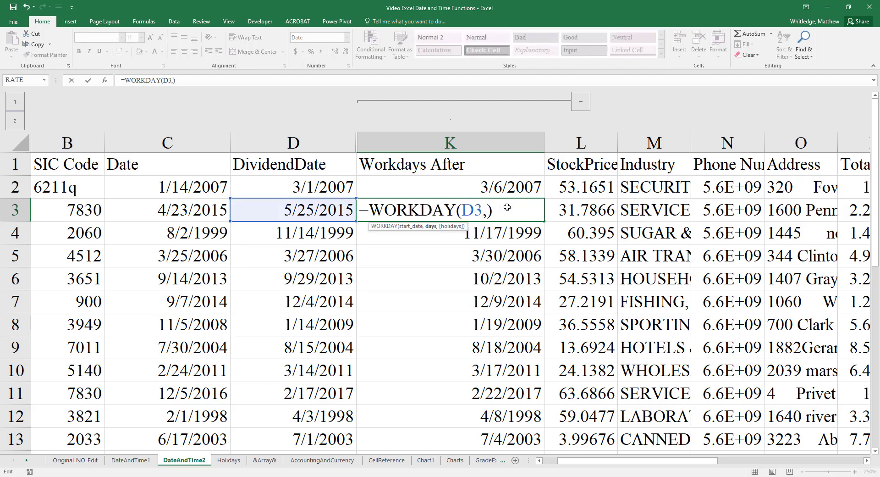
pyautogui.write('7')
pyautogui.press('Return')
pyautogui.click(507, 207)
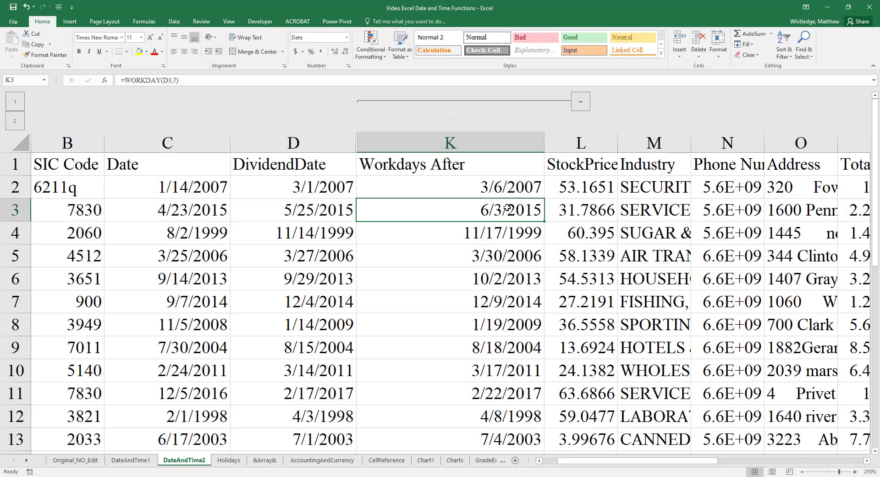
pyautogui.doubleClick(546, 222)
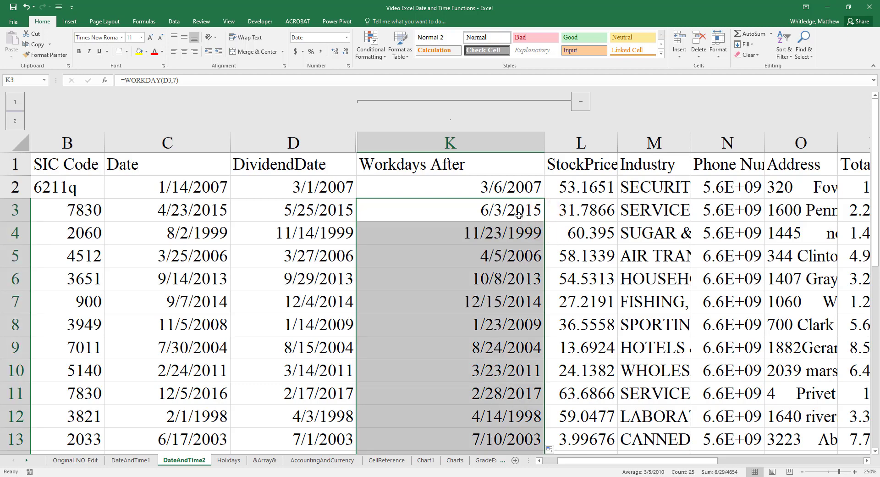
# - Check the May and June 2015 calendar on the Holidays sheet against the row 3 Workdays After date
pyautogui.hotkey('ctrl', 'pagedown')
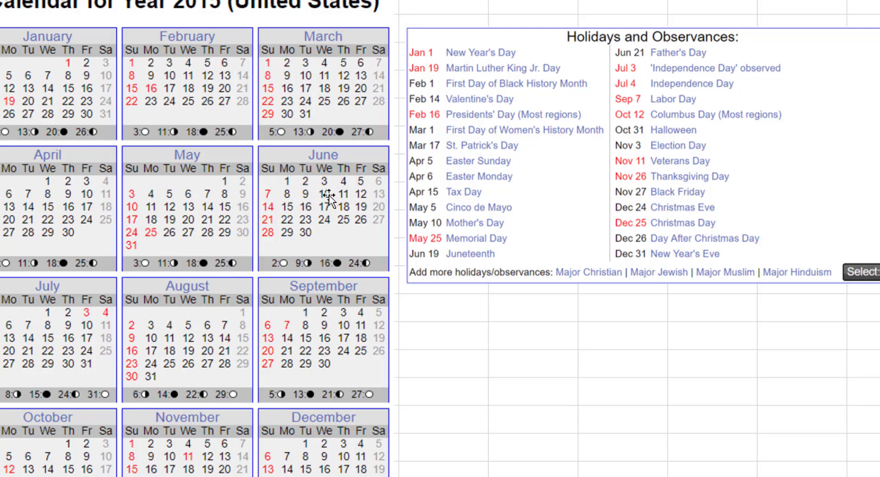
pyautogui.hotkey('ctrl', 'pageup')
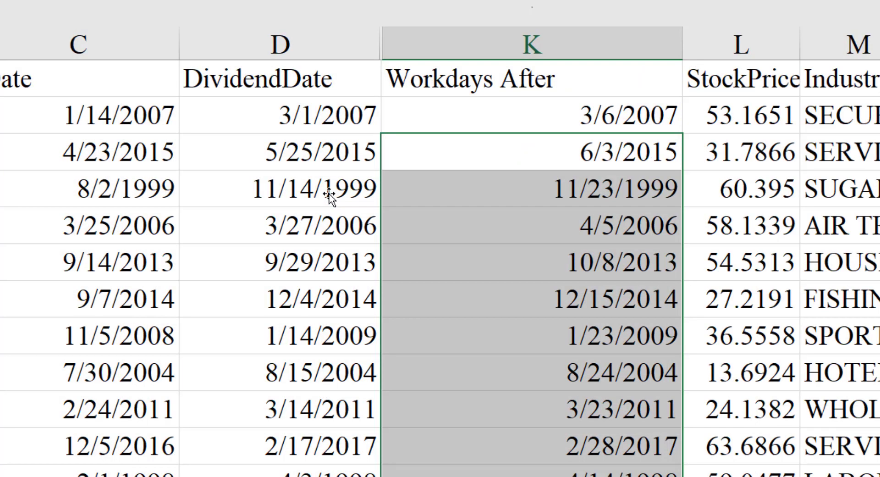